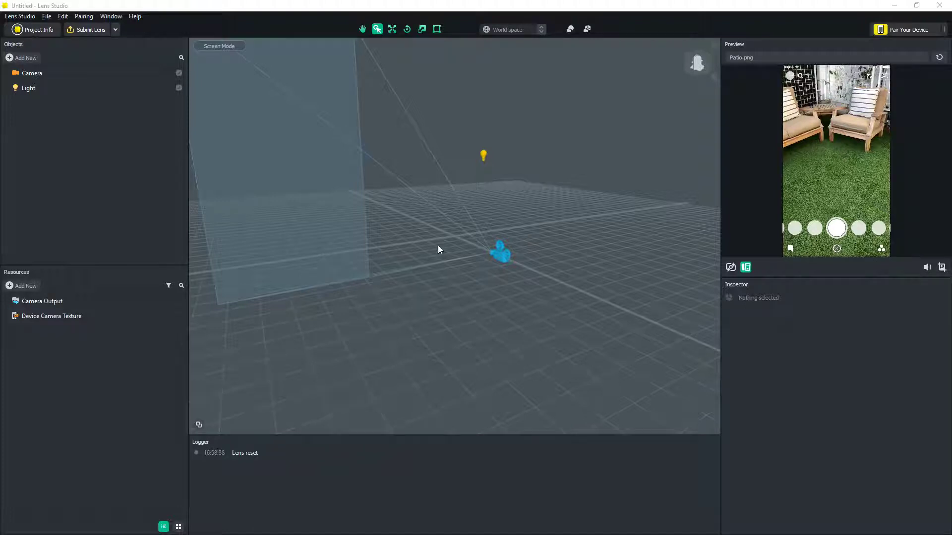
Create a new project from the Animated Object template, which places the Red_Panda_FBX model.
alt+drag(523, 188, 474, 159)
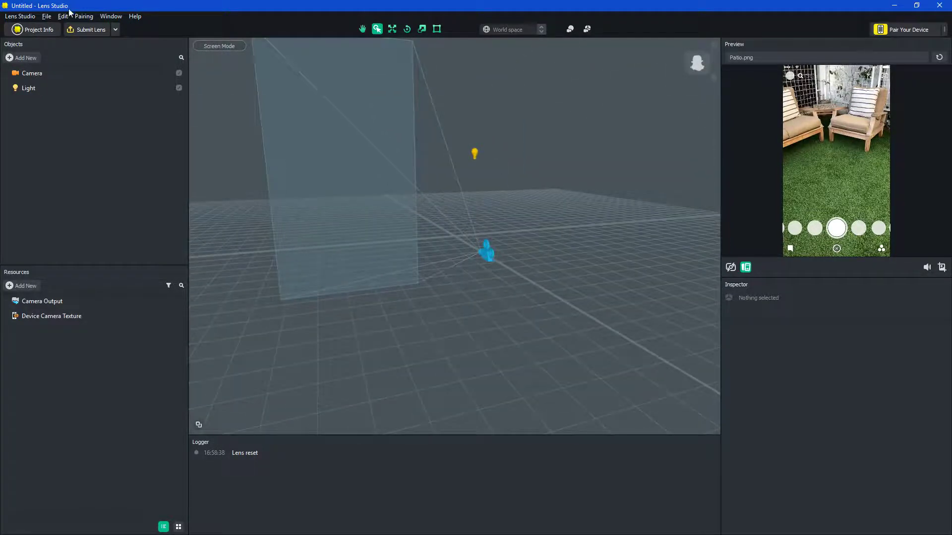
click(47, 16)
mouse_move(117, 44)
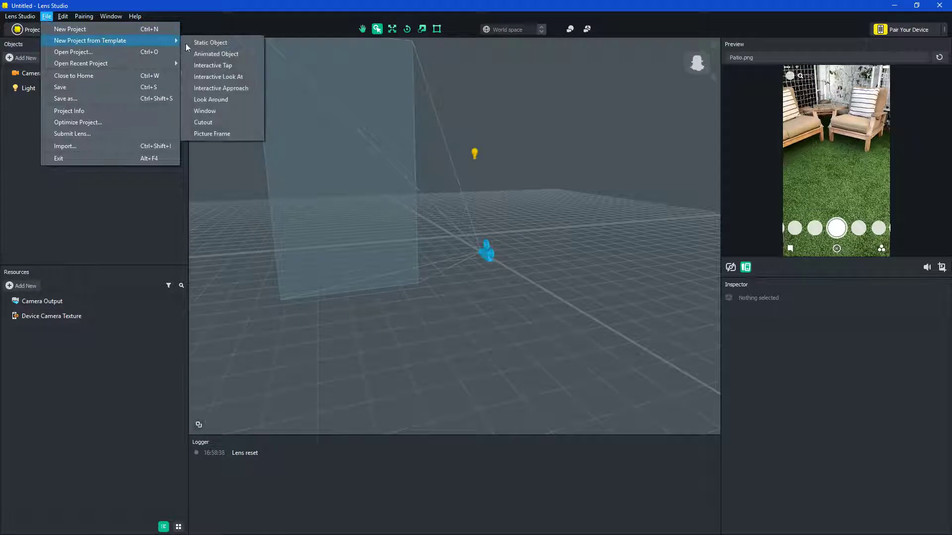
click(218, 54)
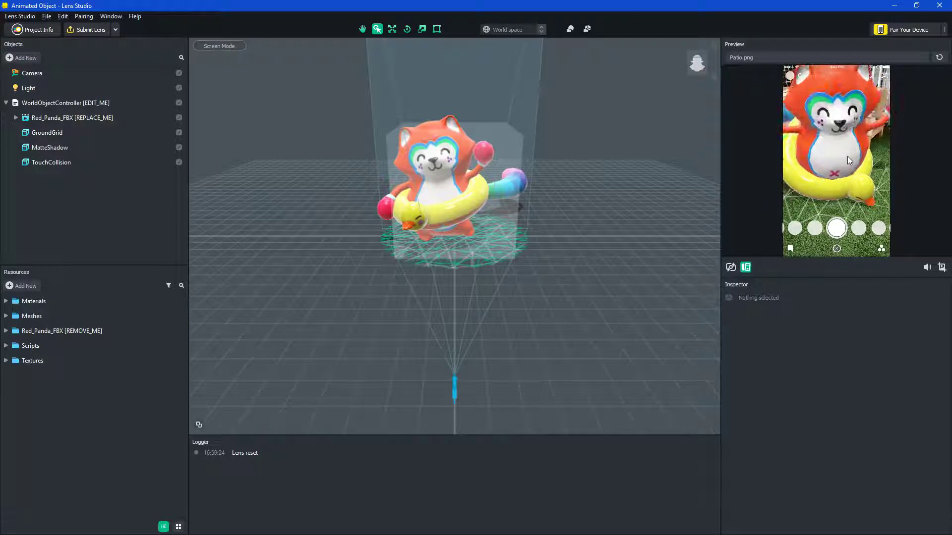
Delete the Red_Panda_FBX object and its Red_Panda_FBX [REMOVE_ME] resource folder.
alt+drag(536, 212, 504, 172)
click(504, 171)
alt+drag(390, 233, 442, 285)
click(83, 117)
click(16, 117)
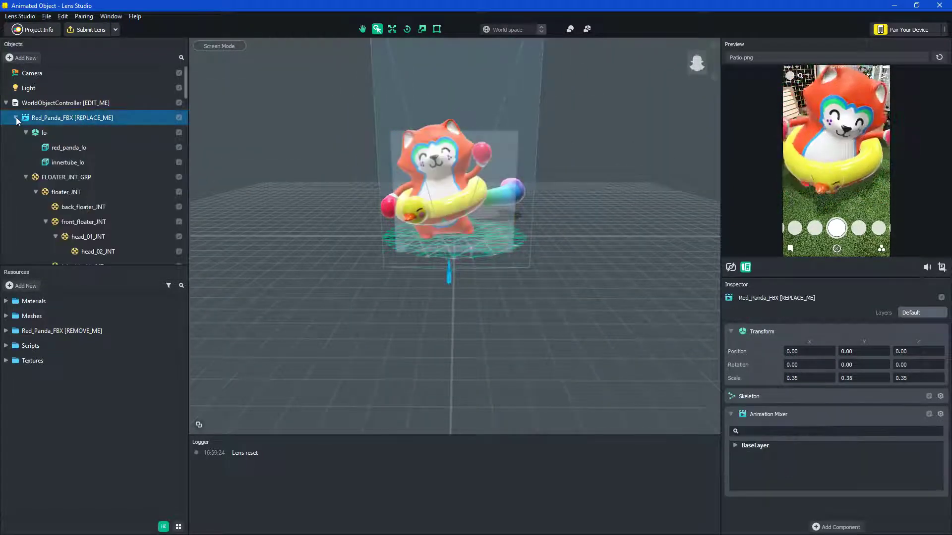
scroll(118, 218, down, 5)
scroll(87, 201, down, 10)
scroll(86, 203, up, 15)
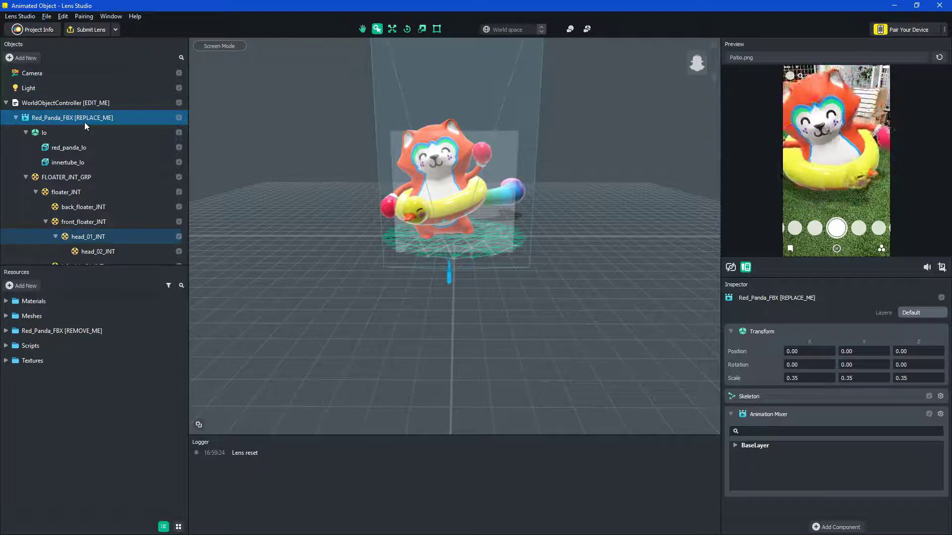
key(Delete)
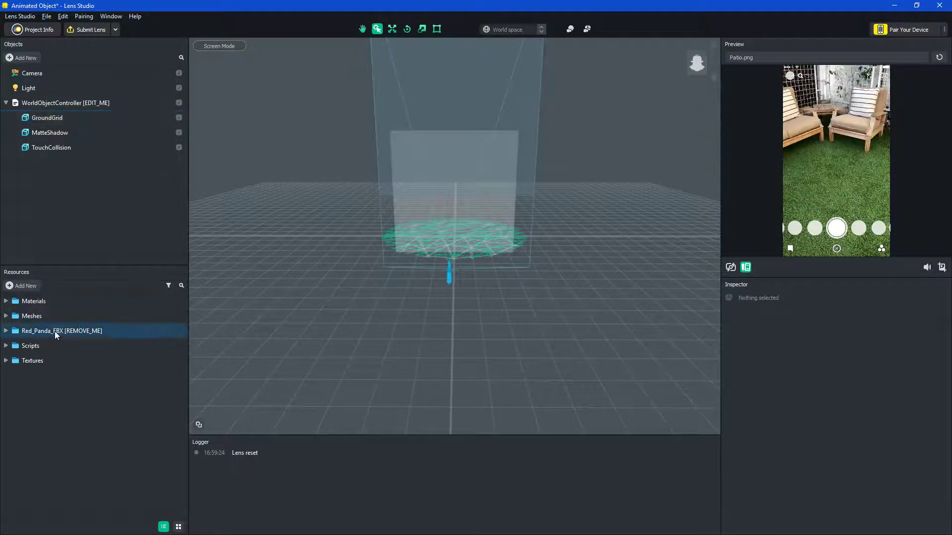
key(Delete)
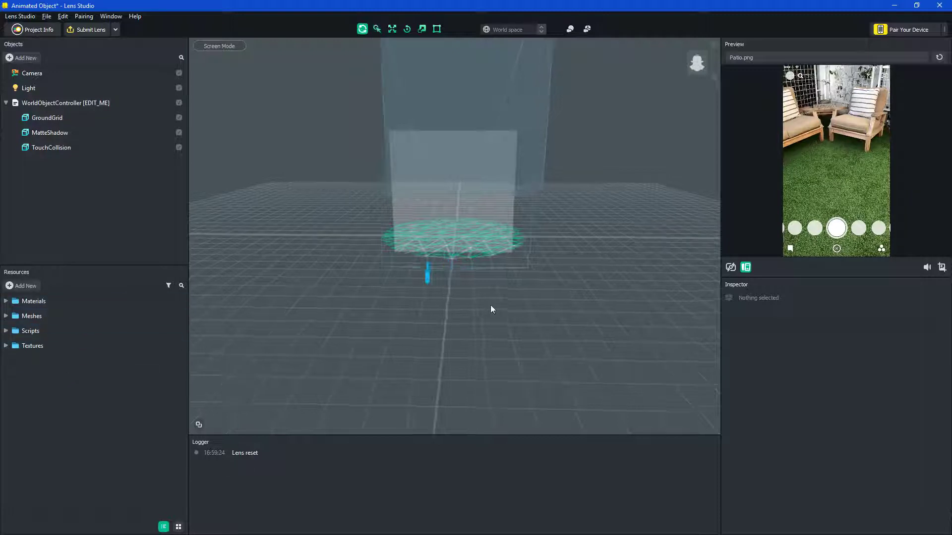
Orbit around the remaining TouchCollision cube to inspect it.
alt+drag(489, 305, 486, 266)
click(486, 265)
alt+drag(547, 296, 565, 273)
alt+drag(594, 217, 546, 179)
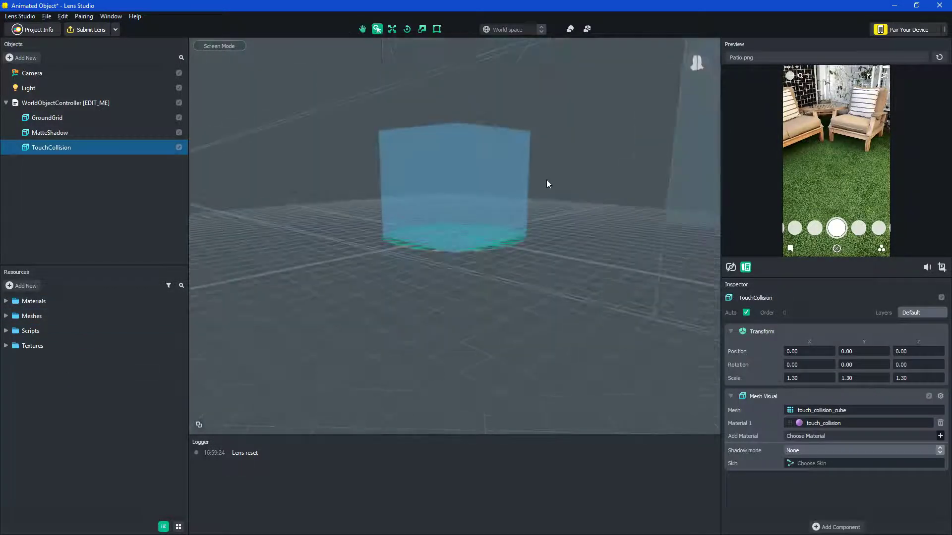
click(631, 150)
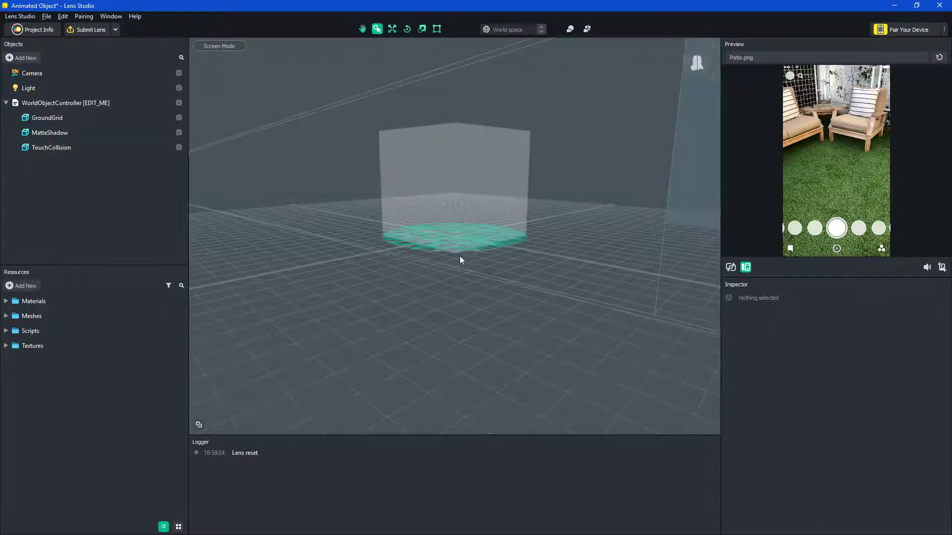
alt+drag(460, 256, 531, 264)
scroll(531, 263, up, 3)
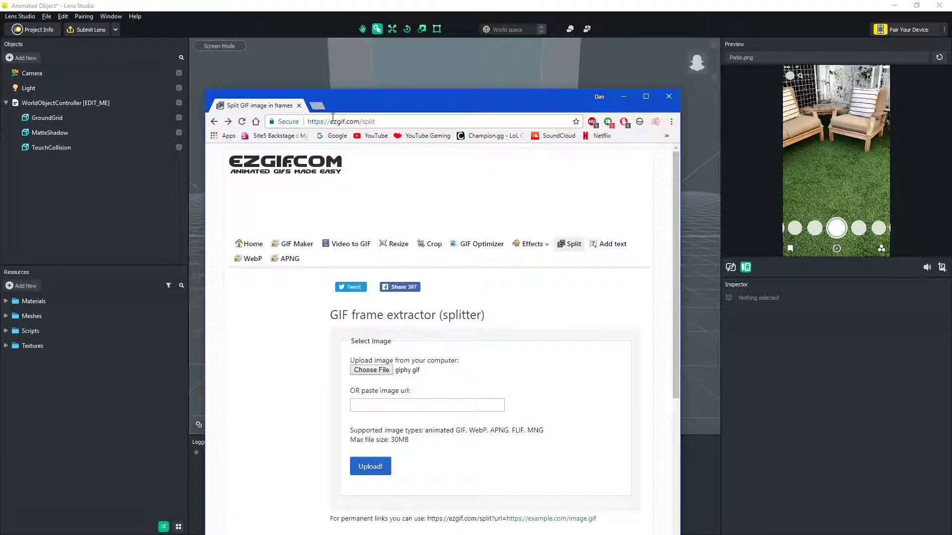
Maximize the browser on ezgif's split page, dismissing the file picker unused.
double_click(394, 98)
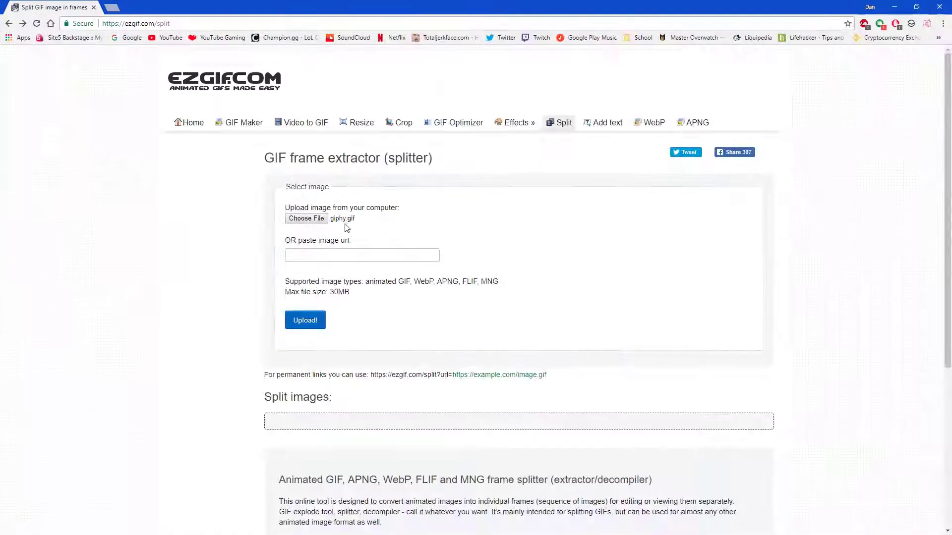
scroll(312, 179, down, 1)
click(306, 169)
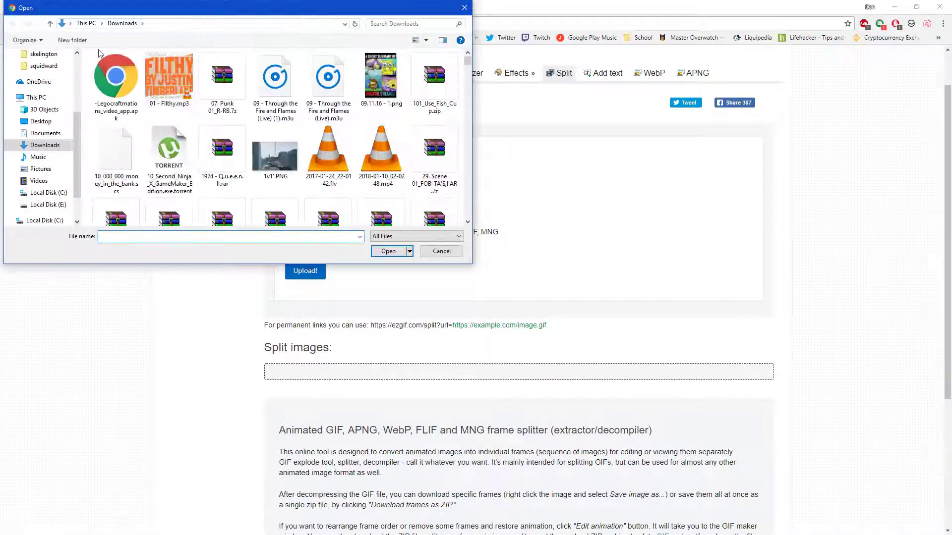
scroll(272, 105, down, 8)
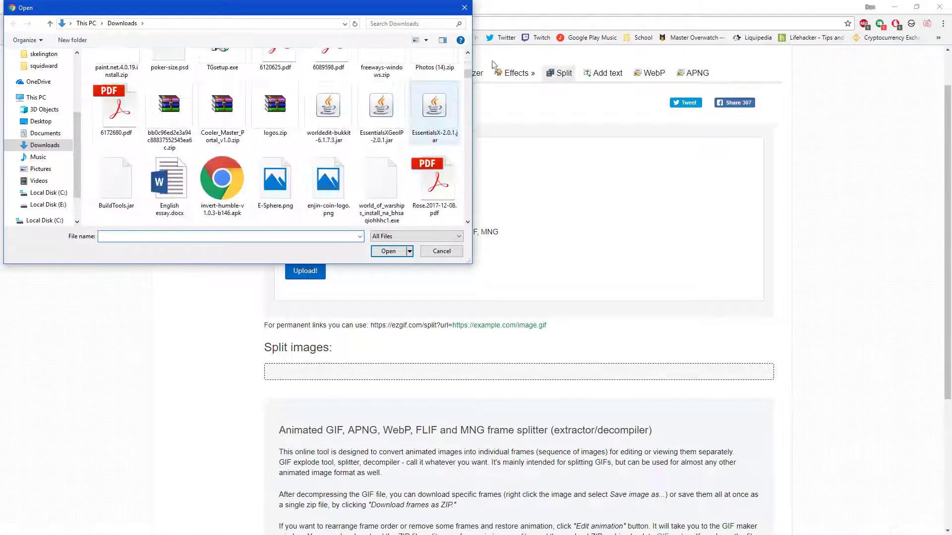
click(465, 9)
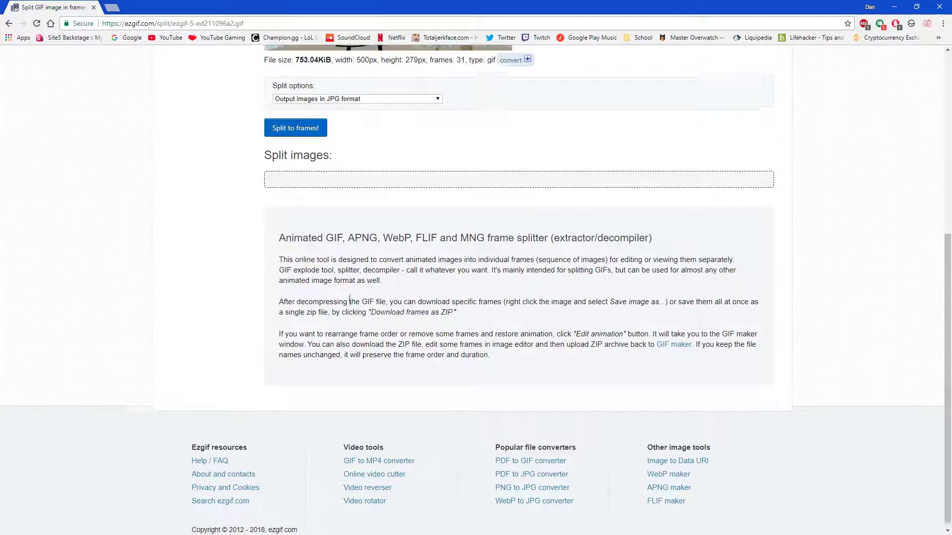
Split giphy.gif into JPG frames and scroll to the Download frames as ZIP button.
scroll(545, 426, up, 5)
scroll(487, 311, down, 4)
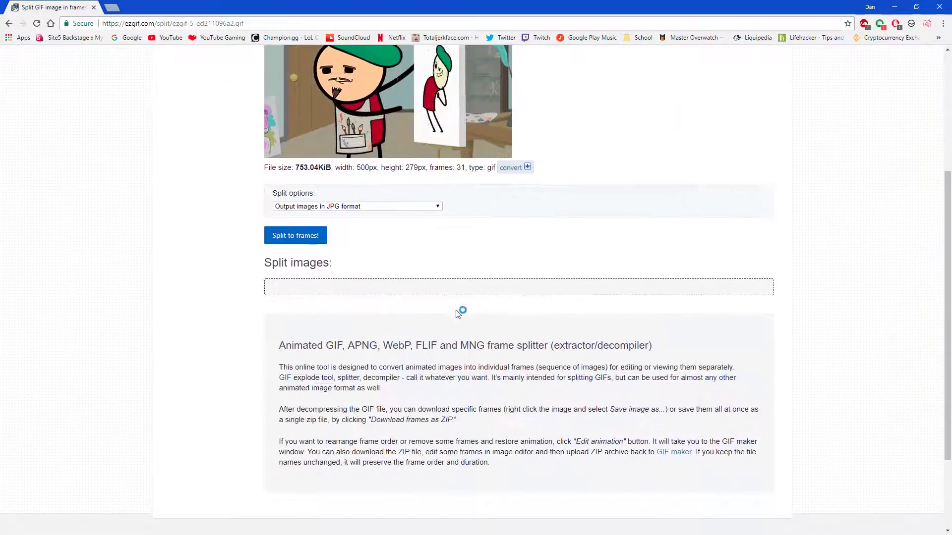
click(333, 207)
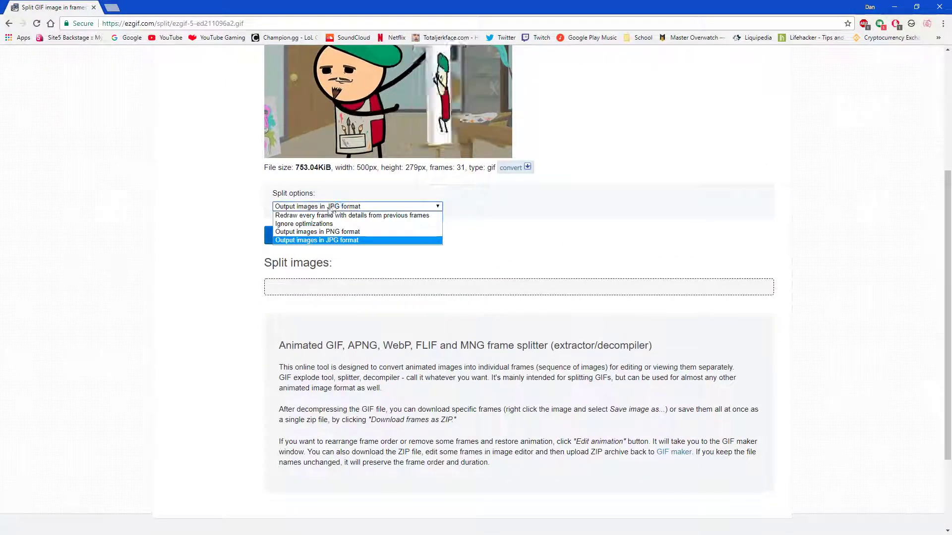
click(317, 241)
click(316, 240)
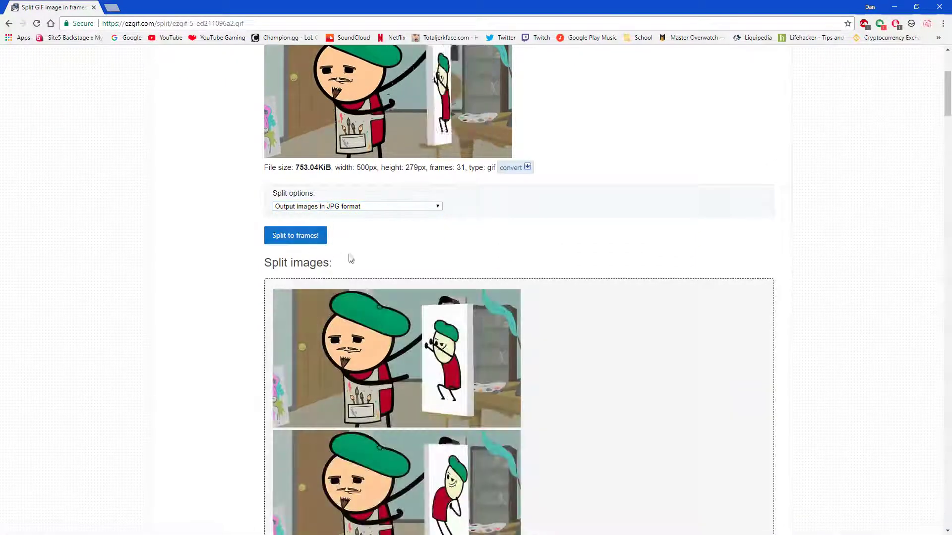
scroll(716, 355, down, 10)
scroll(676, 386, down, 15)
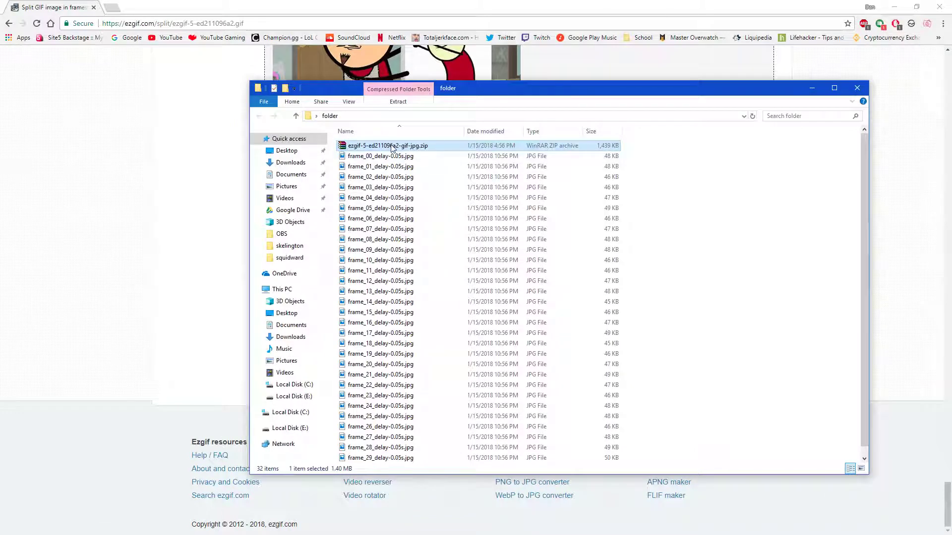
Extract the ezgif frames ZIP with Extract Here and select the first frame image.
right_click(392, 148)
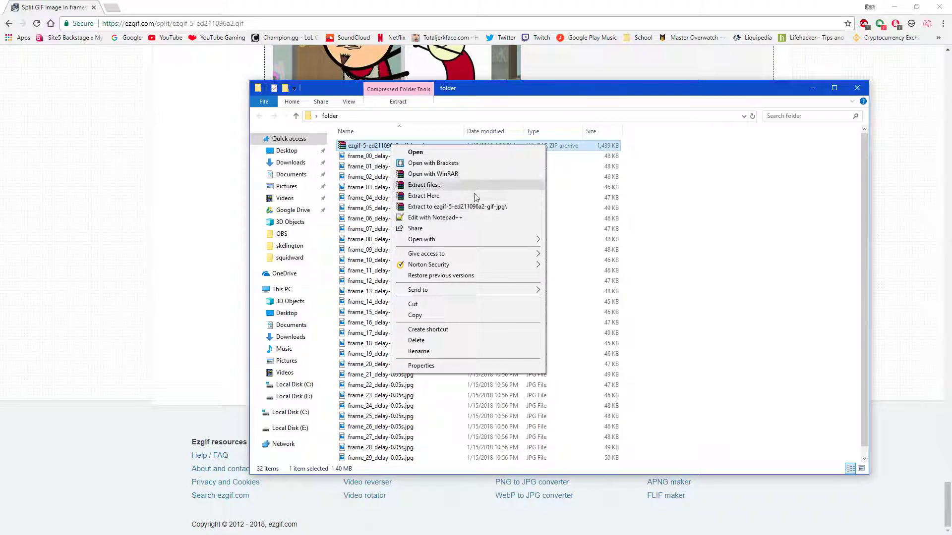
click(463, 195)
click(408, 157)
Open frame_01 in Photos and step forward through the following frames.
double_click(414, 162)
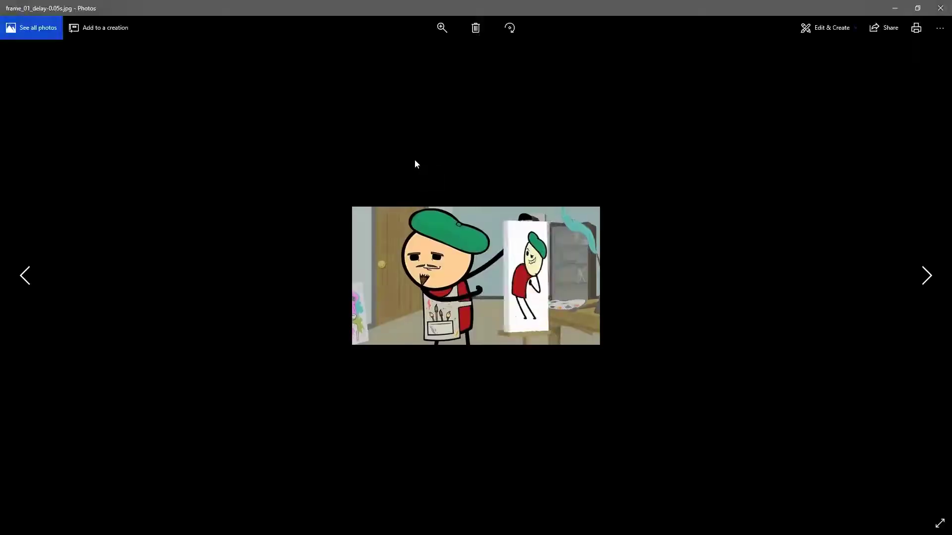
key(Right)
key(Right)
key(Right)
key(Right)
key(Right)
key(Right)
key(Right)
key(Right)
key(Right)
key(Right)
key(Right)
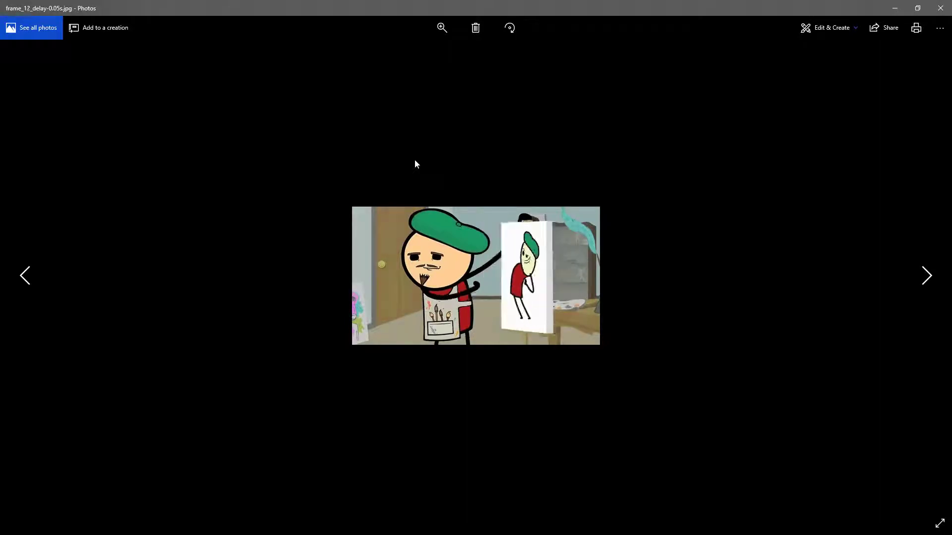
key(Right)
key(Right)
key(Right)
click(931, 275)
click(932, 275)
click(932, 276)
click(932, 276)
click(932, 276)
click(932, 276)
click(932, 276)
Close Photos and the frames folder window.
click(940, 8)
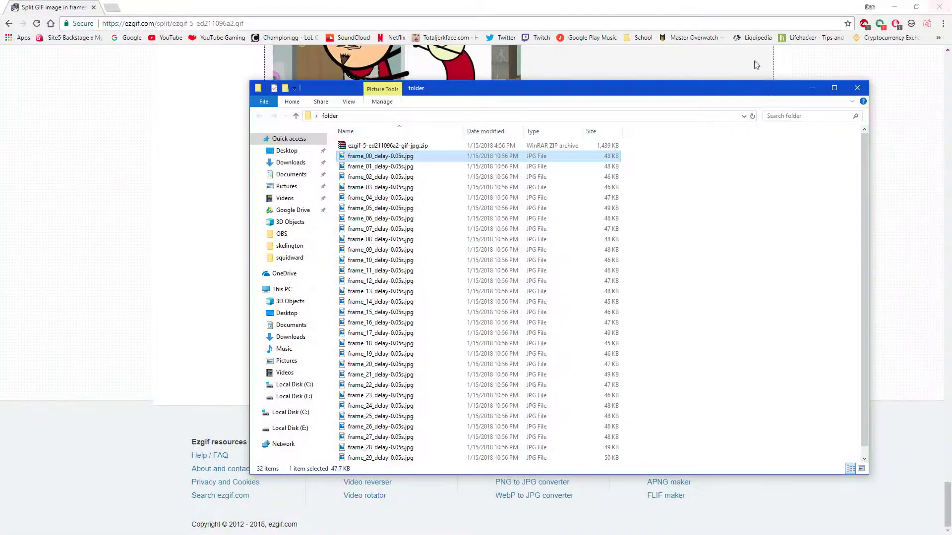
drag(757, 88, 635, 89)
click(735, 88)
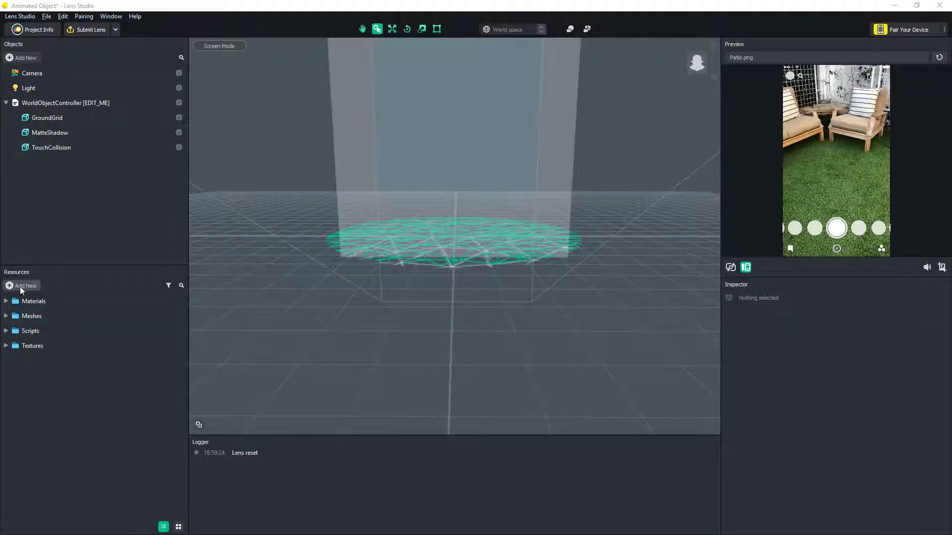
Choose Add New > Animated from files and browse to the Desktop folder named folder.
click(20, 286)
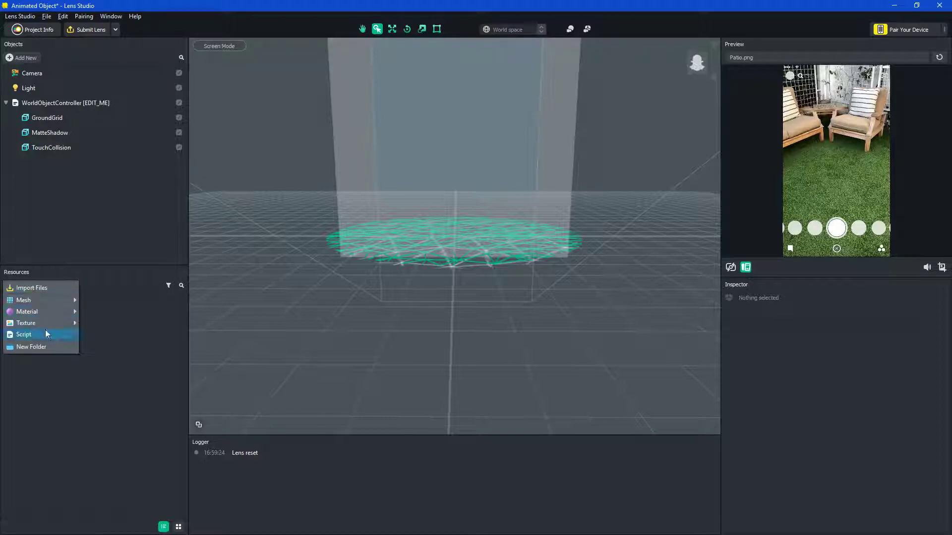
mouse_move(49, 326)
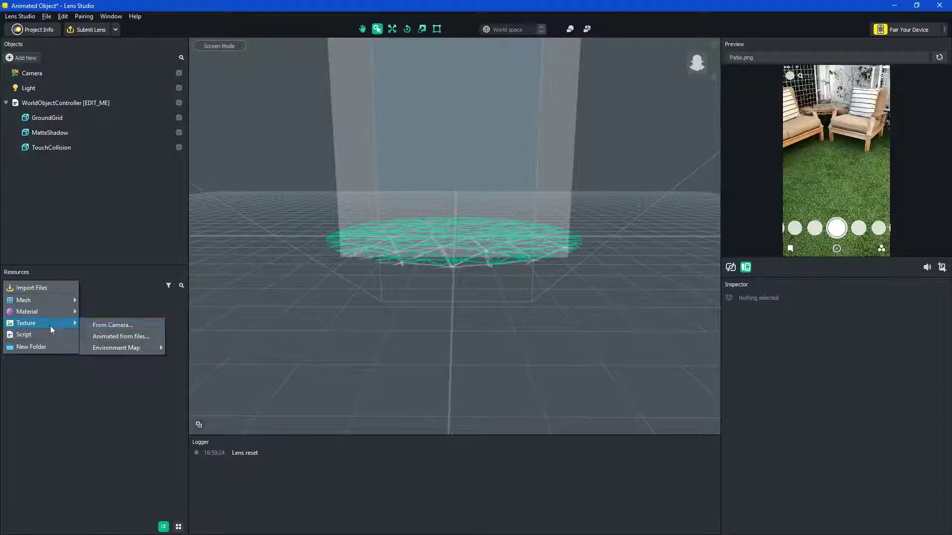
click(139, 340)
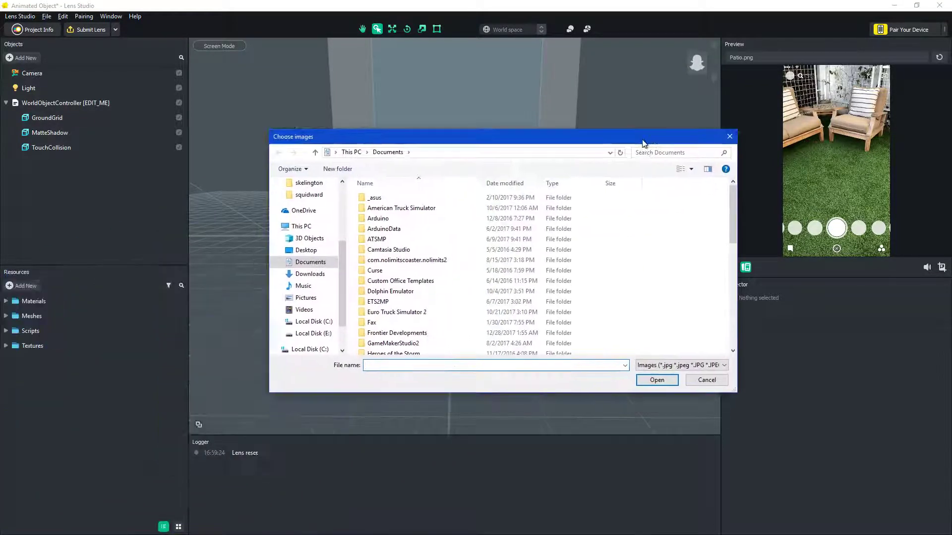
scroll(475, 292, down, 2)
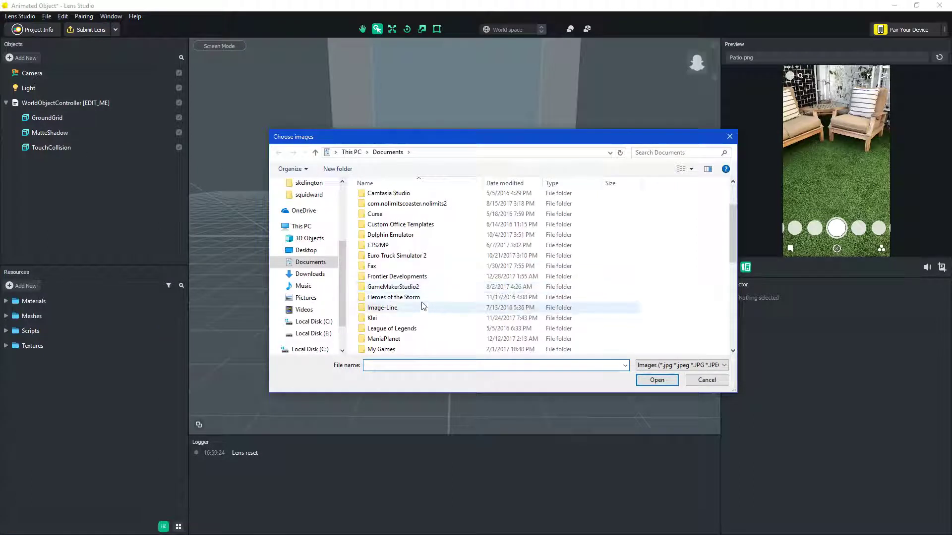
scroll(305, 196, up, 2)
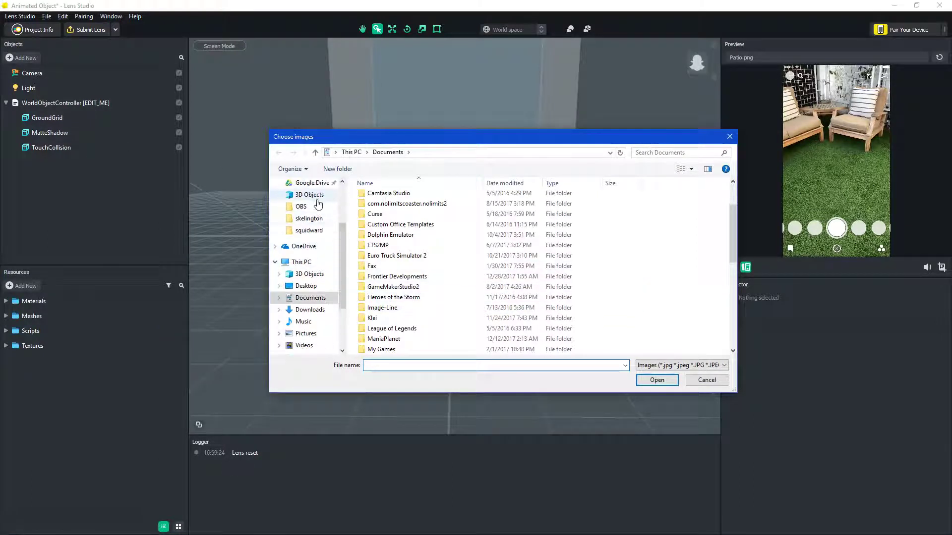
scroll(306, 196, up, 1)
click(308, 195)
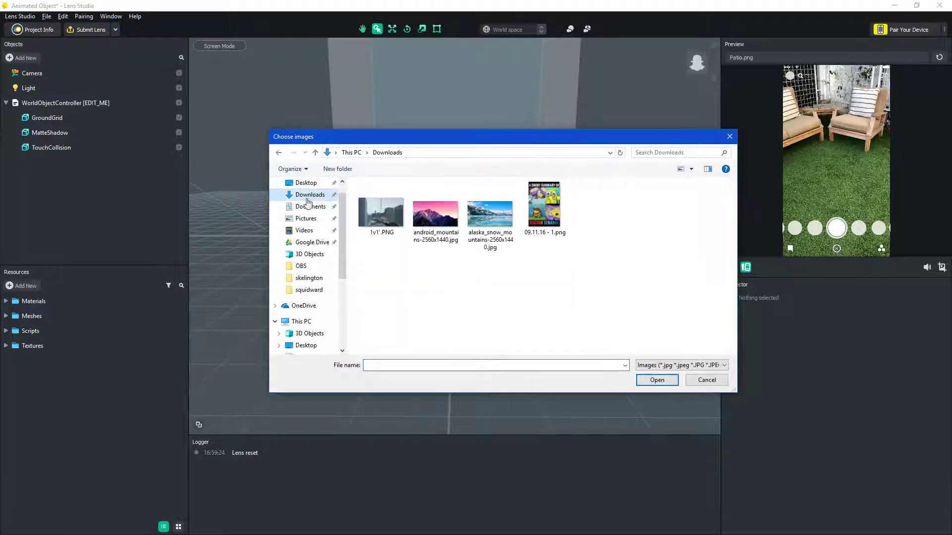
click(306, 345)
scroll(511, 309, down, 3)
scroll(599, 306, up, 3)
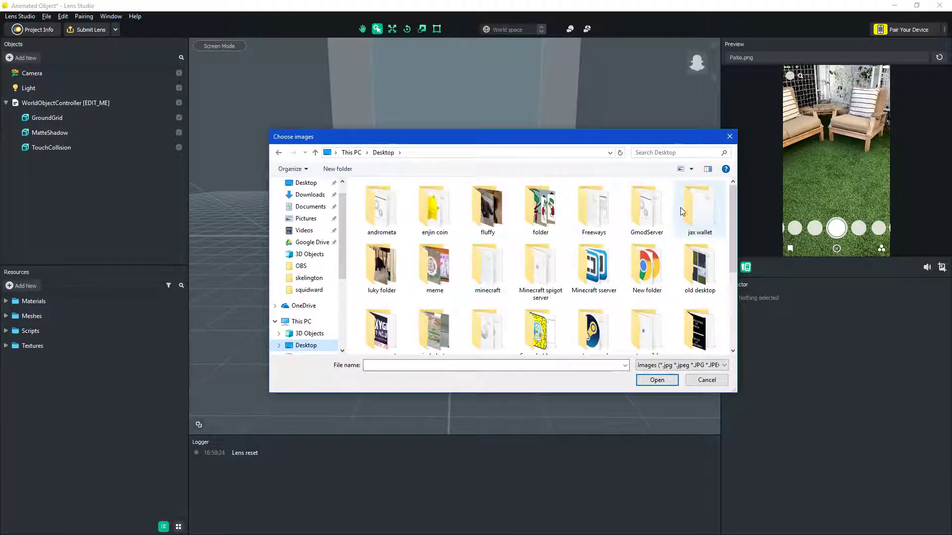
scroll(620, 257, down, 3)
scroll(545, 317, up, 1)
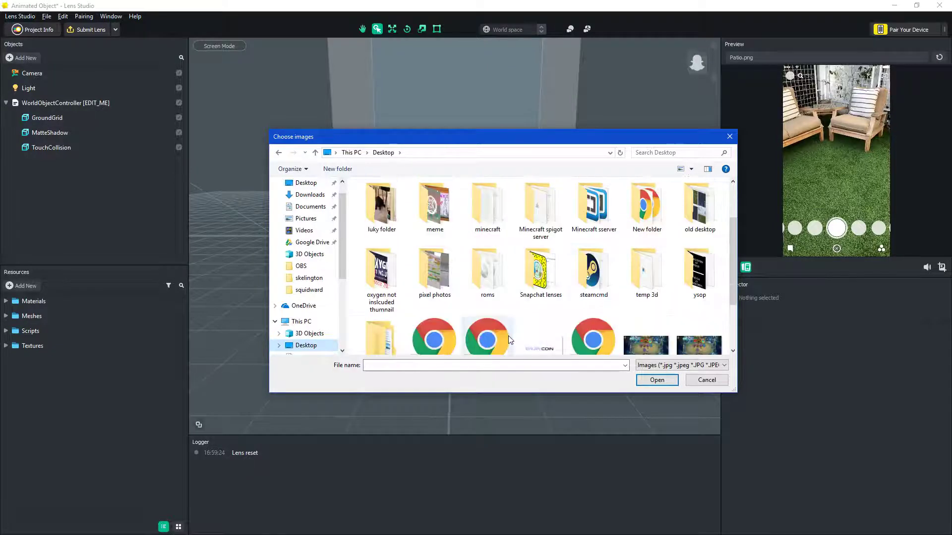
scroll(509, 340, up, 1)
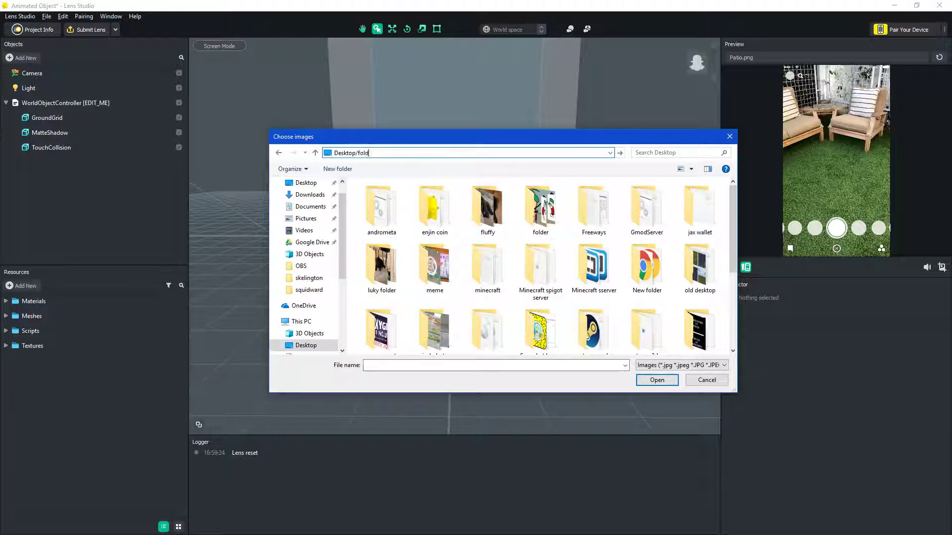
key(Return)
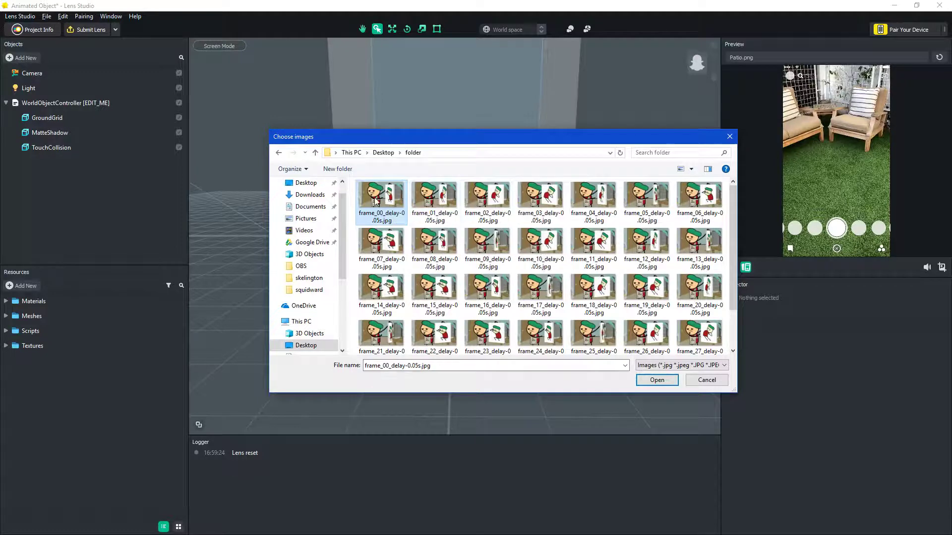
Select frame_00 through frame_30 and open them for import.
scroll(501, 290, down, 2)
shift+click(487, 285)
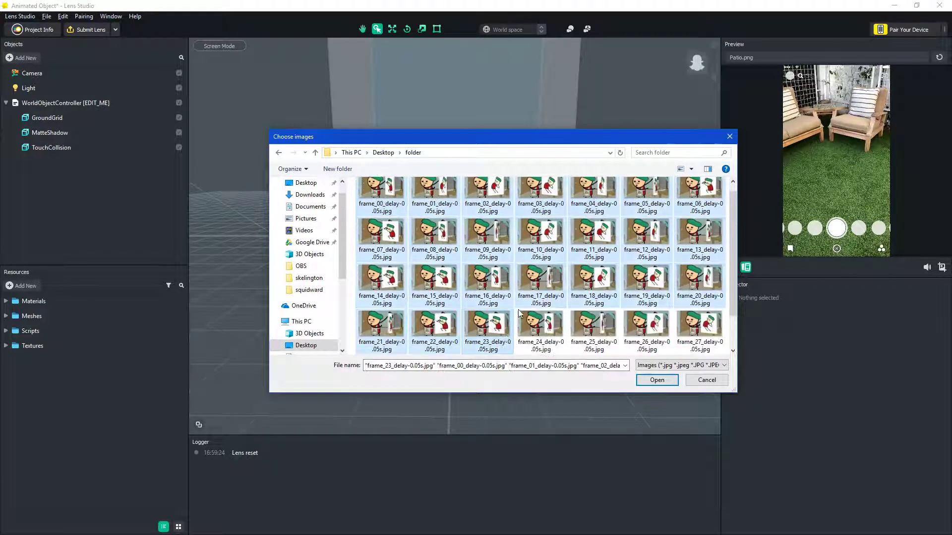
shift+click(499, 323)
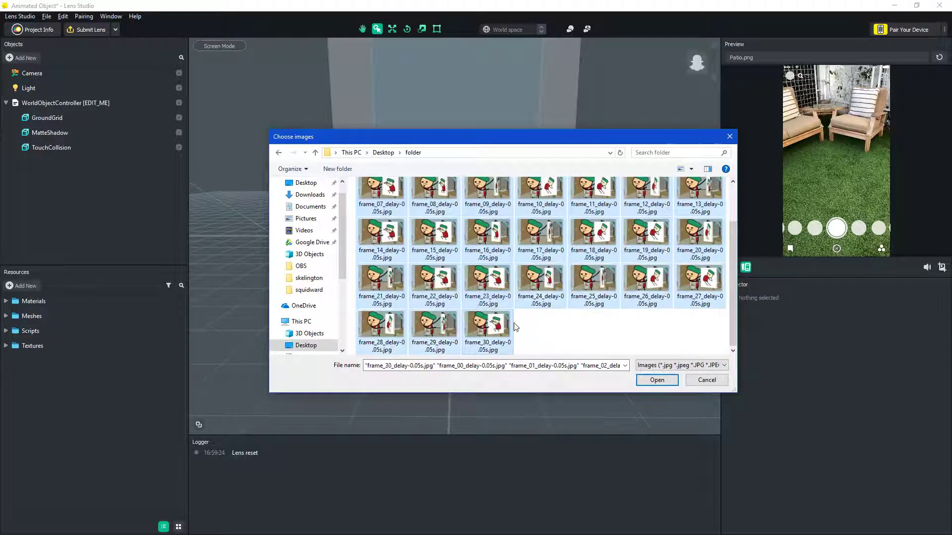
scroll(586, 332, up, 2)
click(681, 366)
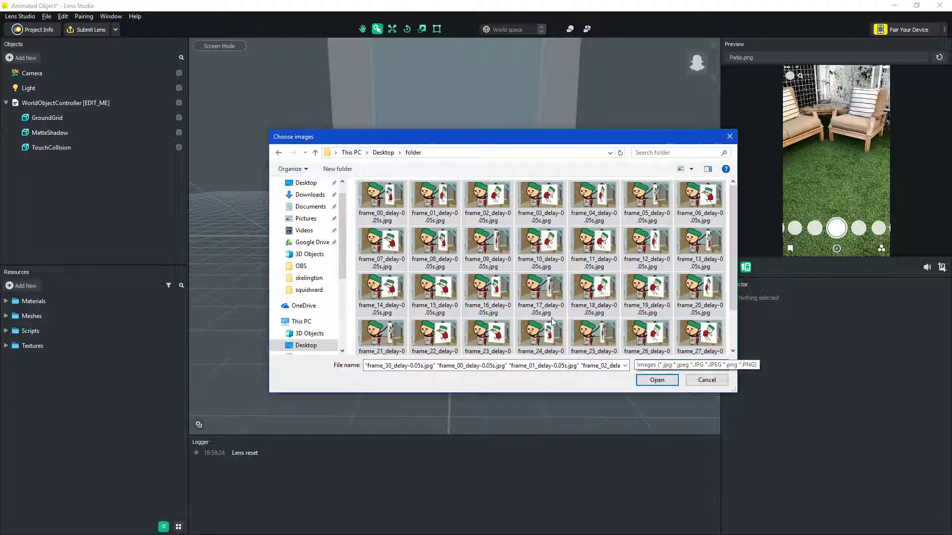
scroll(552, 323, down, 2)
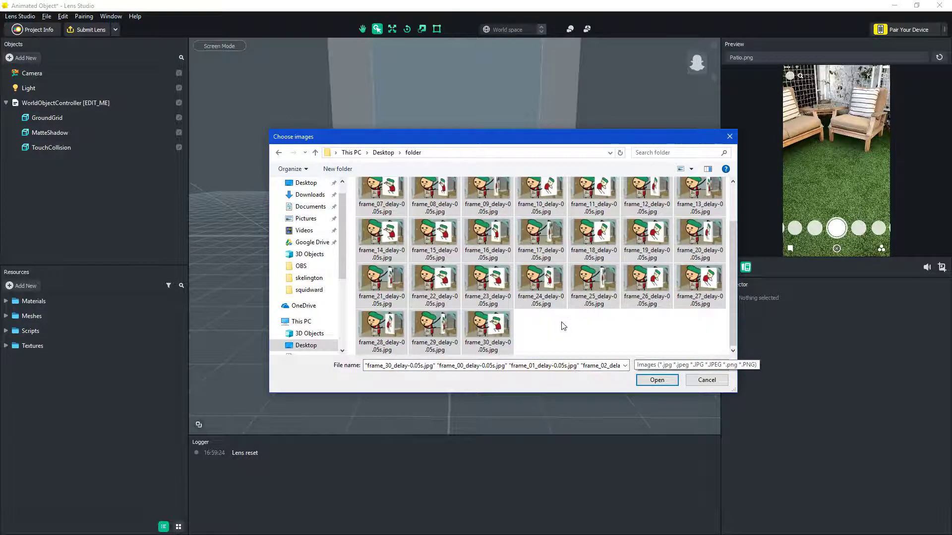
scroll(564, 325, up, 1)
scroll(576, 323, down, 2)
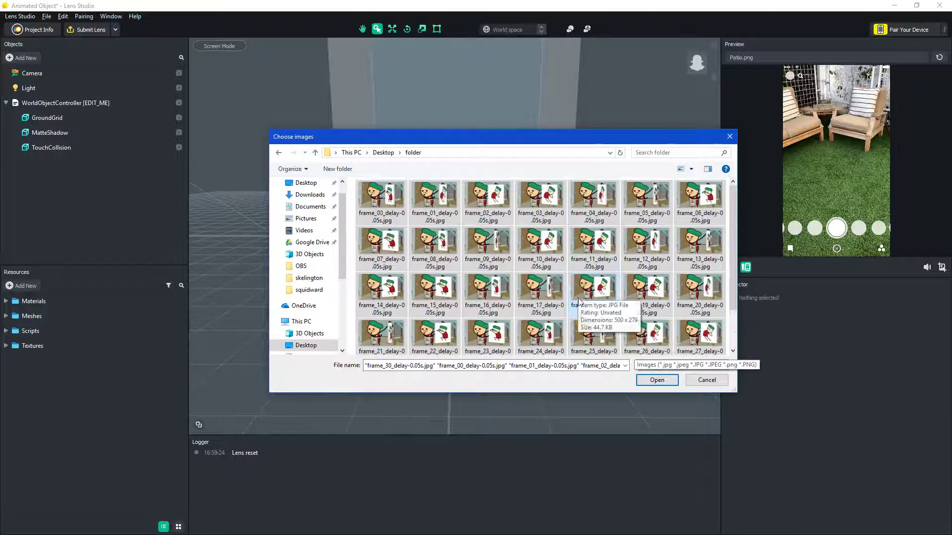
click(657, 381)
Accept the texture import settings for the 31 frames.
scroll(495, 237, down, 3)
scroll(471, 224, up, 3)
scroll(480, 197, down, 4)
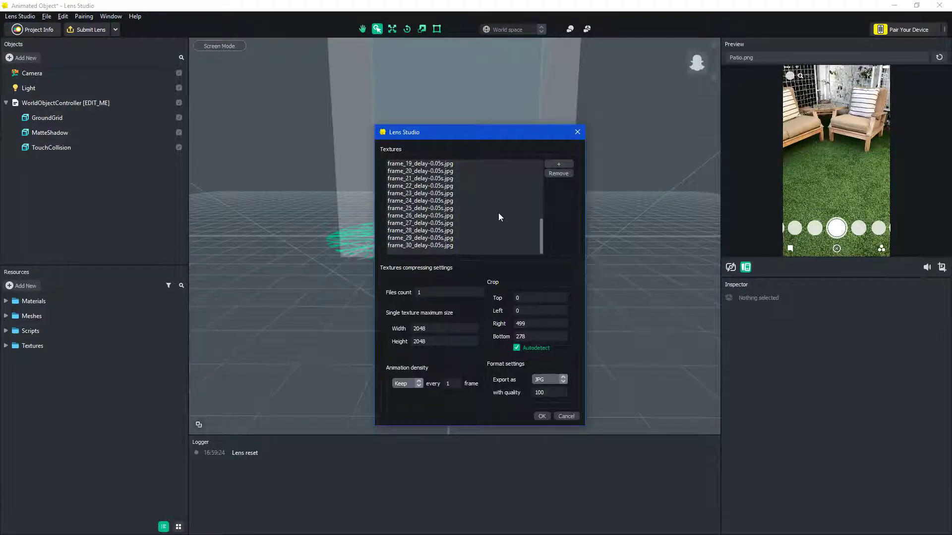
scroll(500, 246, up, 6)
scroll(471, 231, down, 4)
scroll(531, 221, up, 4)
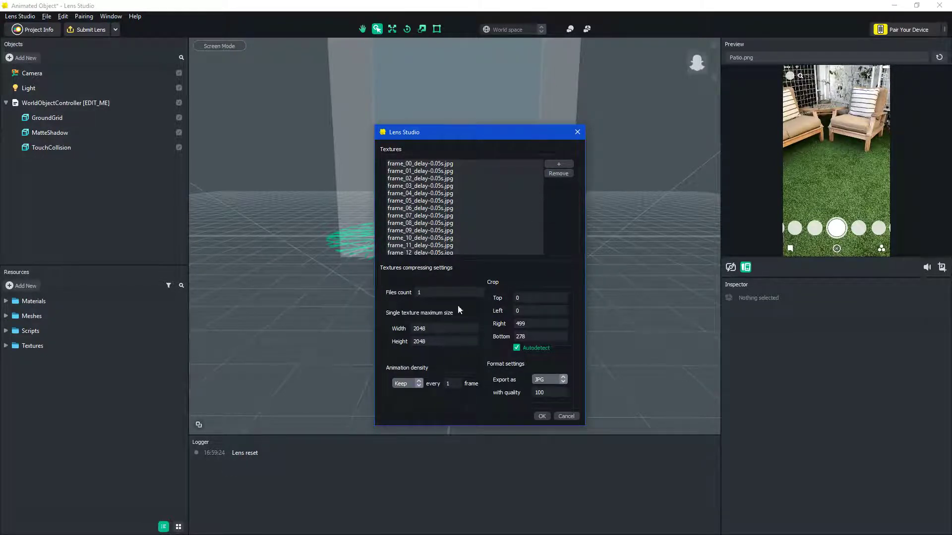
click(540, 416)
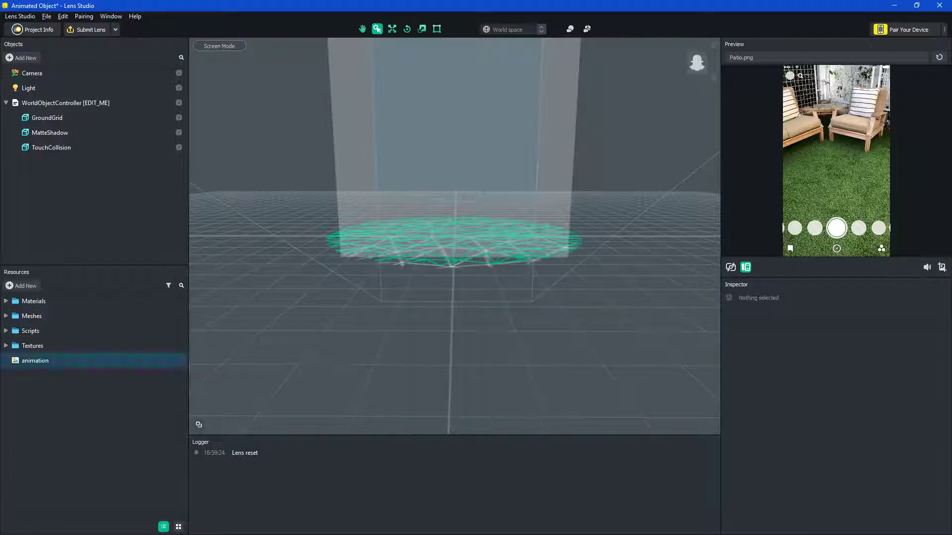
Show the animation texture's properties and enable Always play.
click(64, 361)
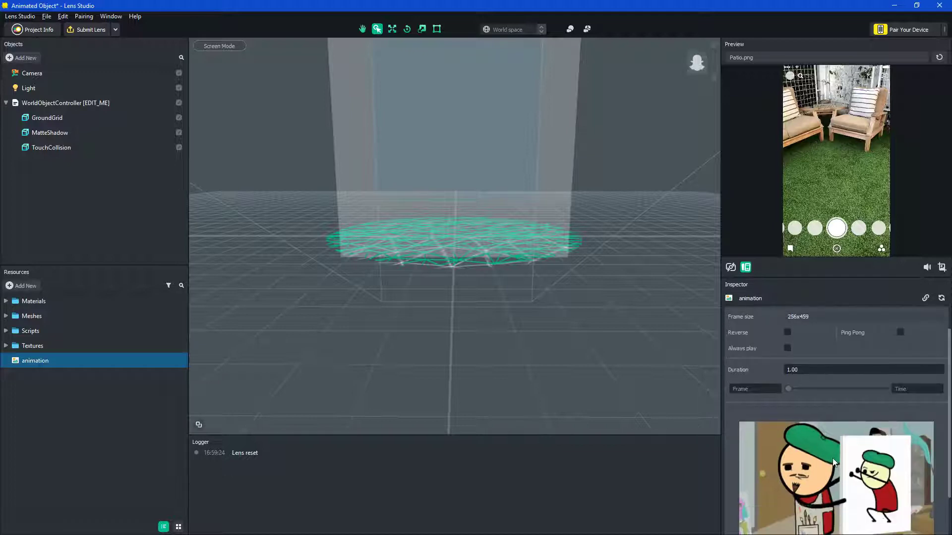
click(787, 377)
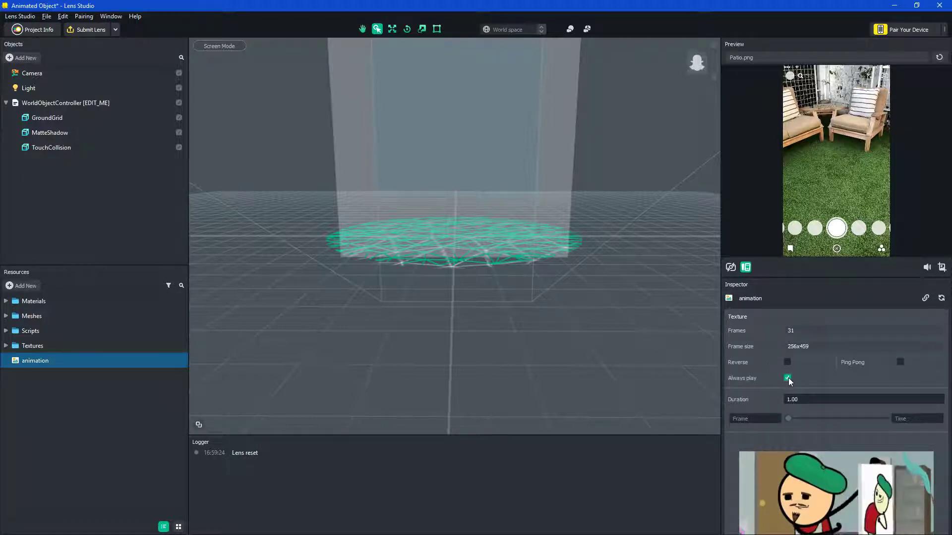
scroll(814, 469, down, 1)
scroll(821, 431, down, 1)
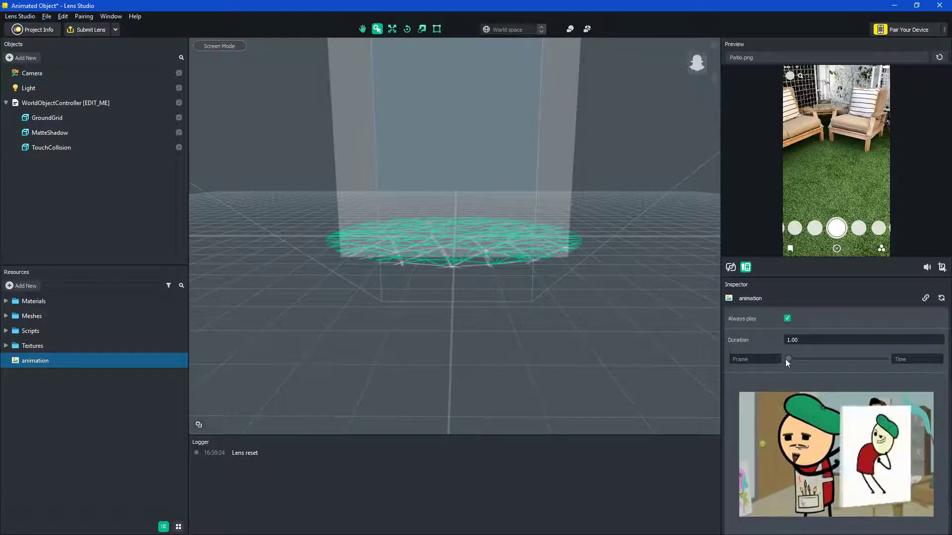
Try durations 0.5, 4, 3 and 2 before settling on 2.5 seconds.
click(803, 341)
text(0.5)
key(Return)
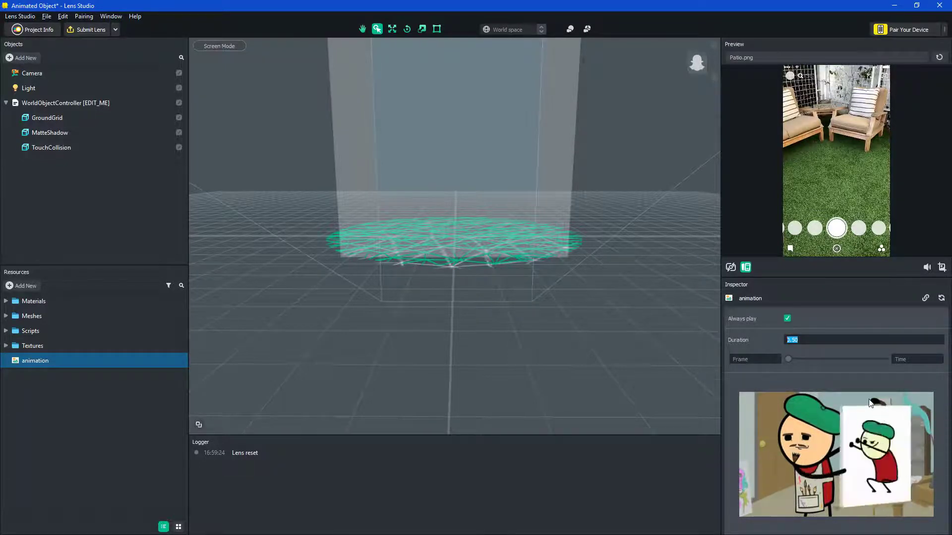
key(BackSpace)
text(4)
key(Return)
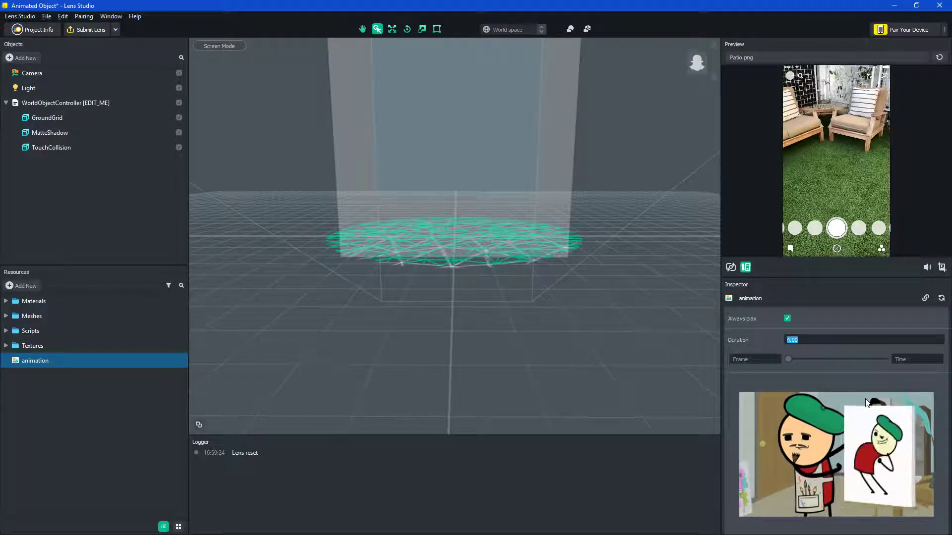
text(3)
key(Return)
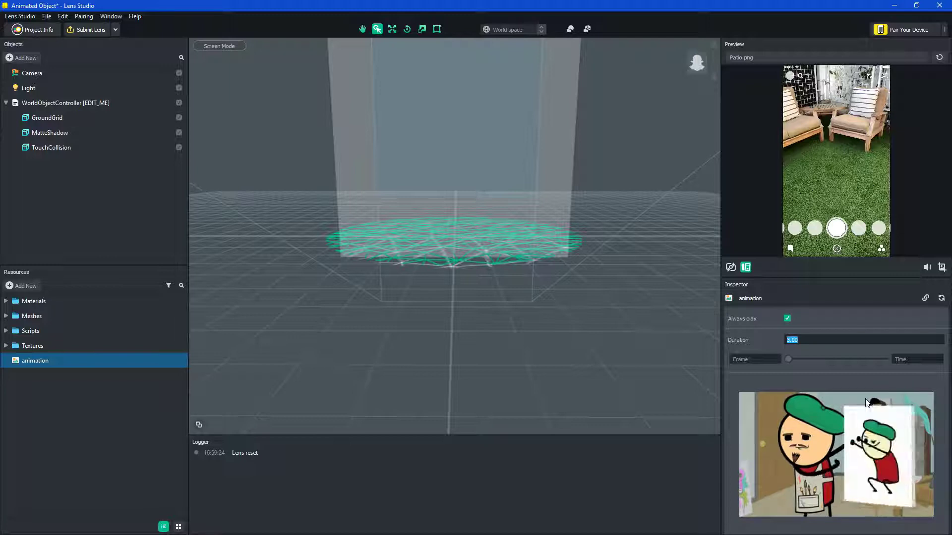
text(3)
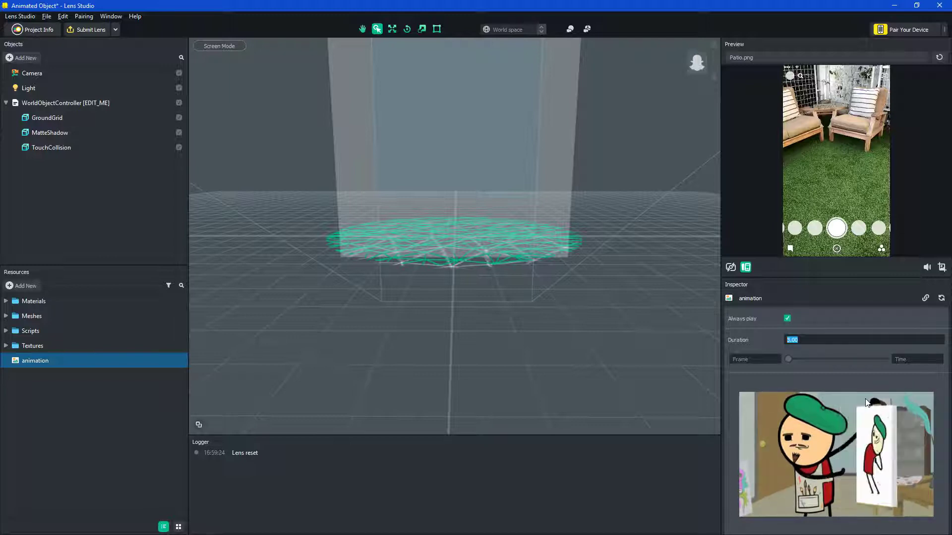
key(BackSpace)
text(2)
key(Return)
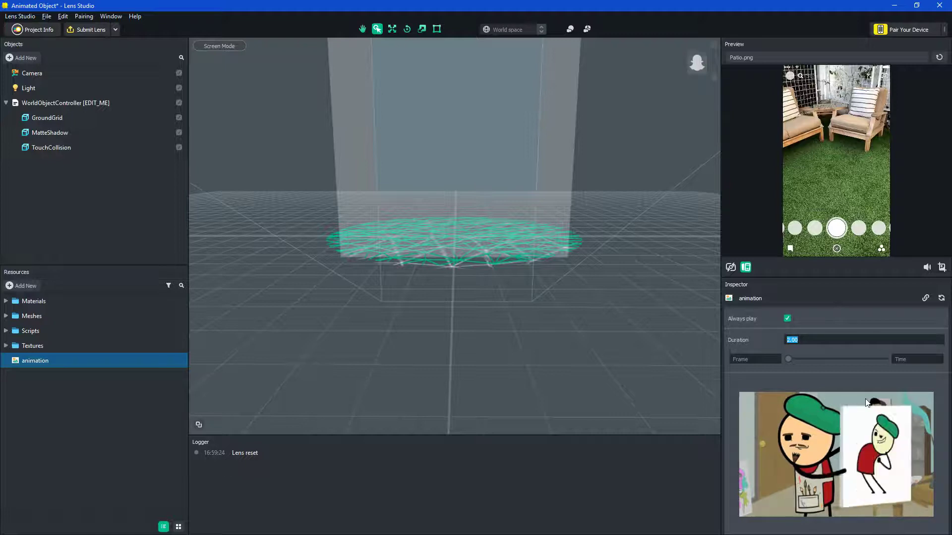
text(2.5)
key(Return)
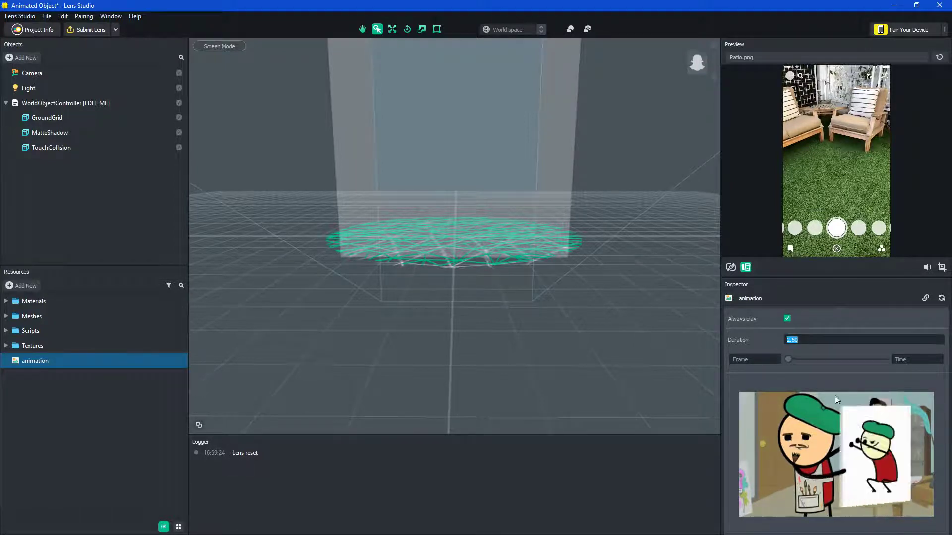
Review the animation settings and select the Frames count field.
scroll(834, 396, up, 2)
scroll(832, 382, down, 2)
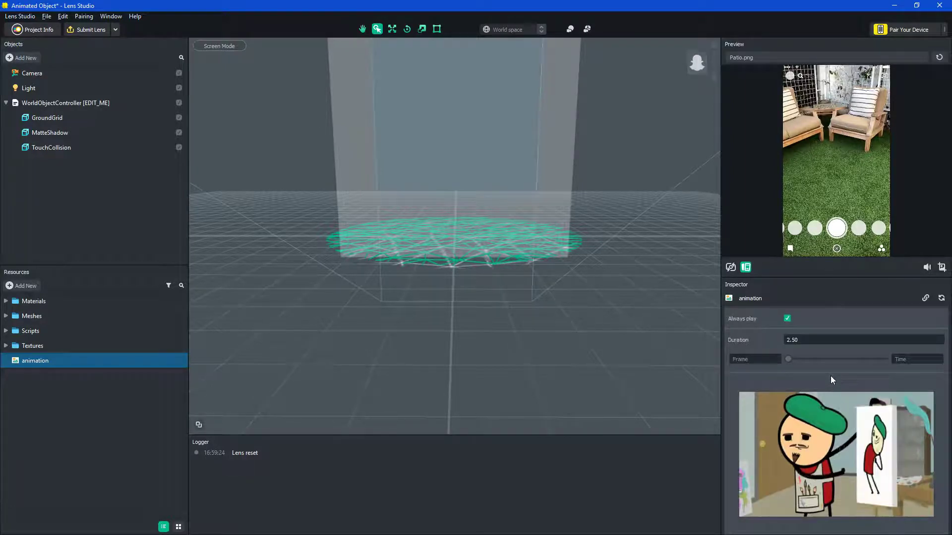
scroll(792, 351, up, 2)
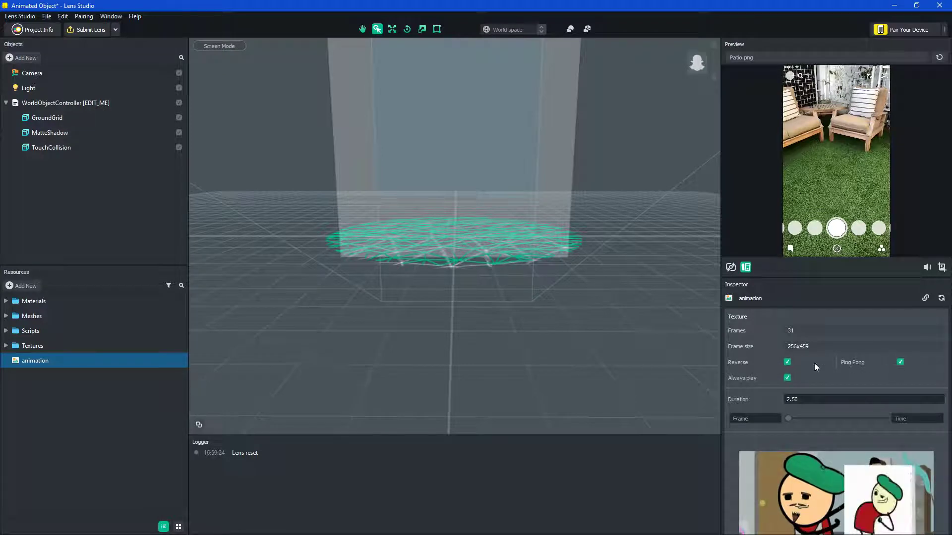
scroll(823, 358, down, 2)
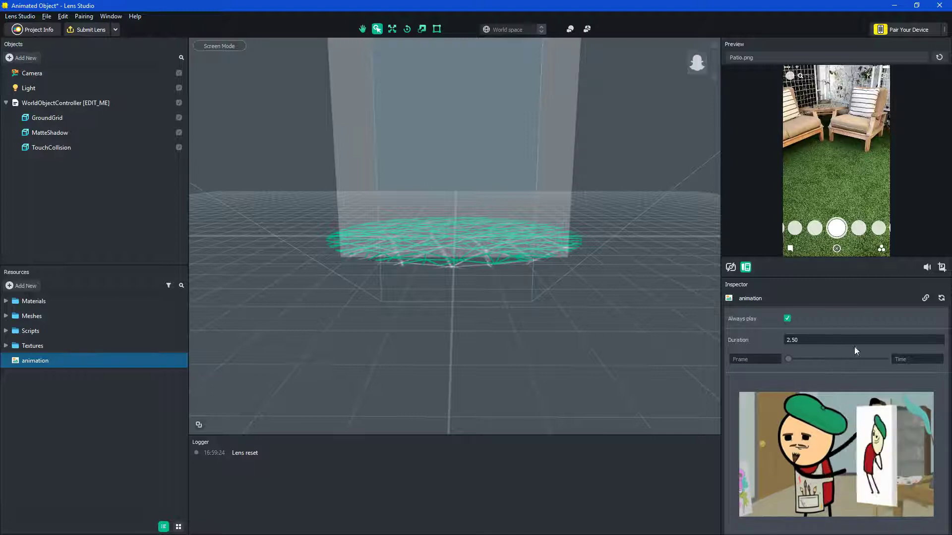
scroll(892, 352, up, 2)
scroll(882, 386, down, 3)
scroll(867, 417, up, 2)
scroll(830, 369, down, 3)
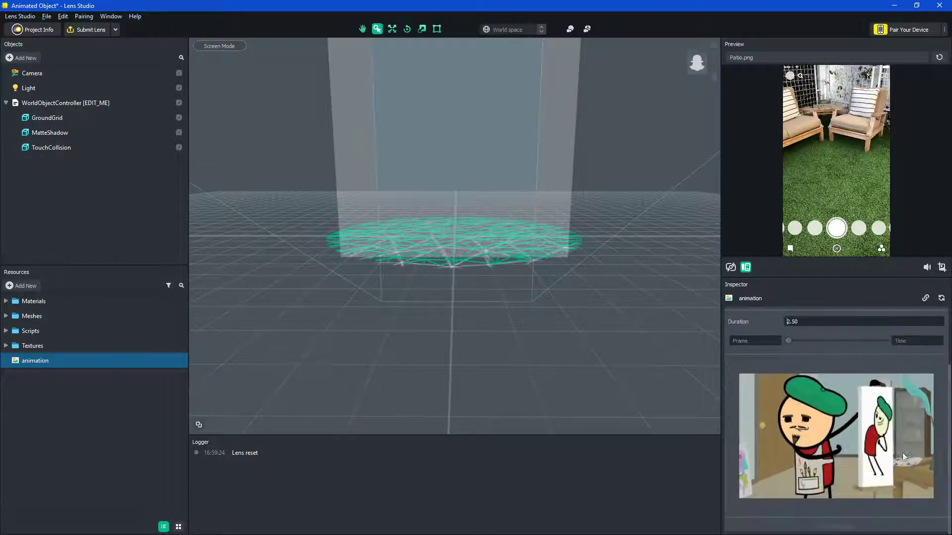
scroll(890, 382, up, 2)
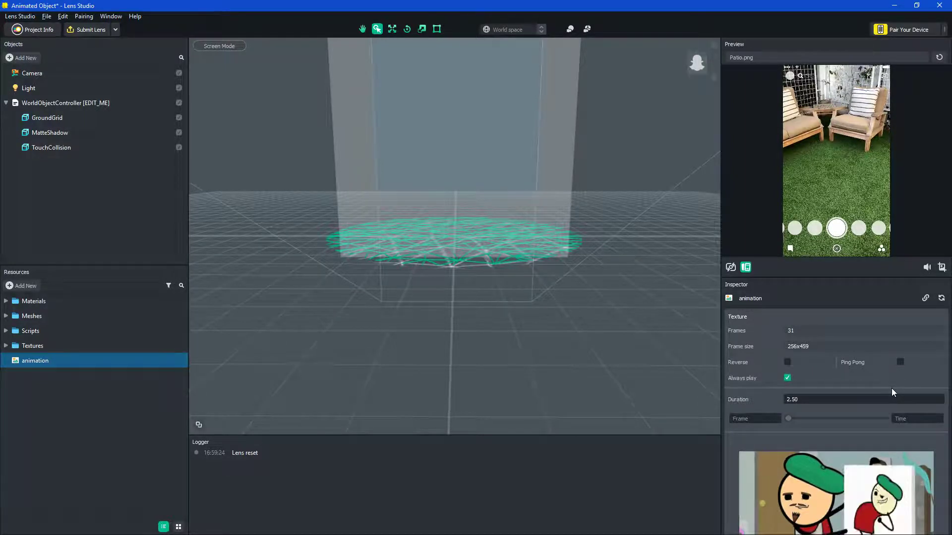
scroll(892, 387, down, 2)
scroll(842, 367, up, 2)
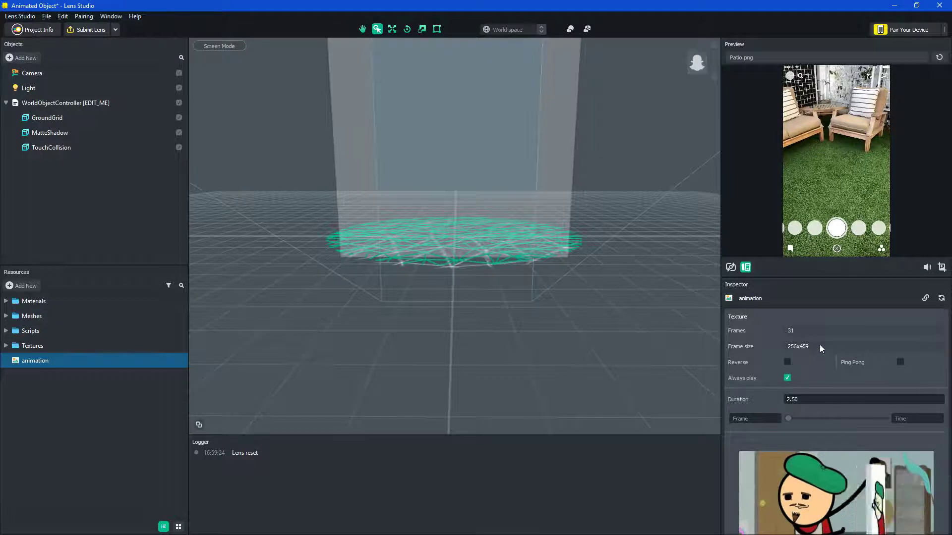
click(813, 332)
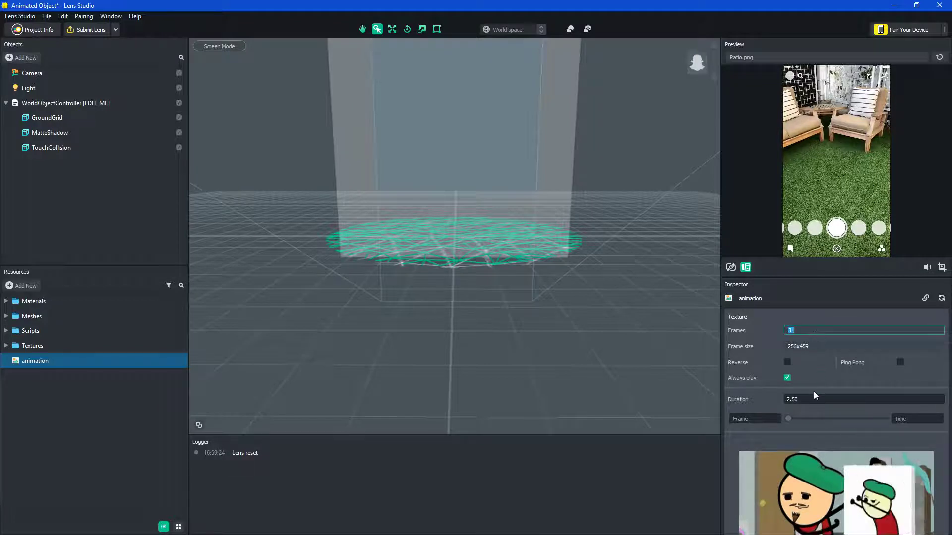
scroll(818, 392, down, 2)
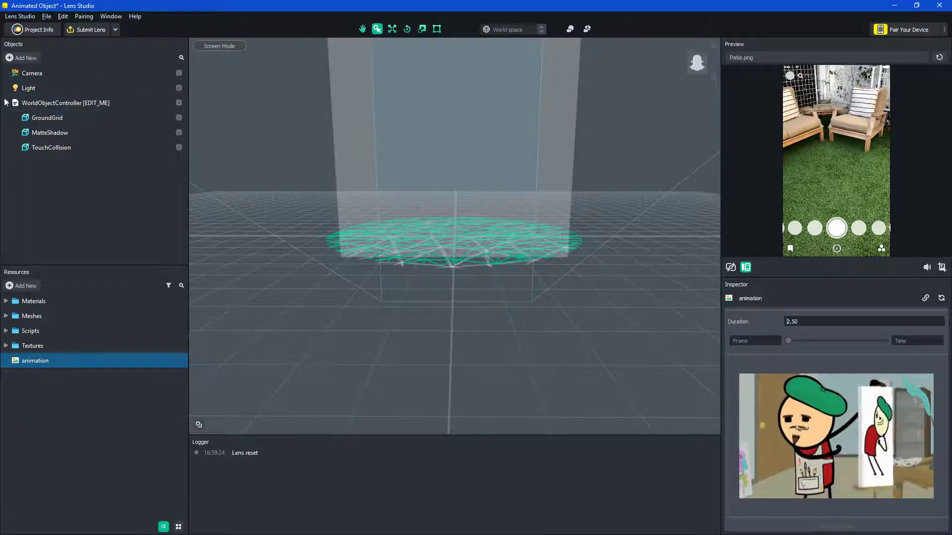
Add a Light Object and look over the Light, GroundGrid and MatteShadow objects.
click(24, 58)
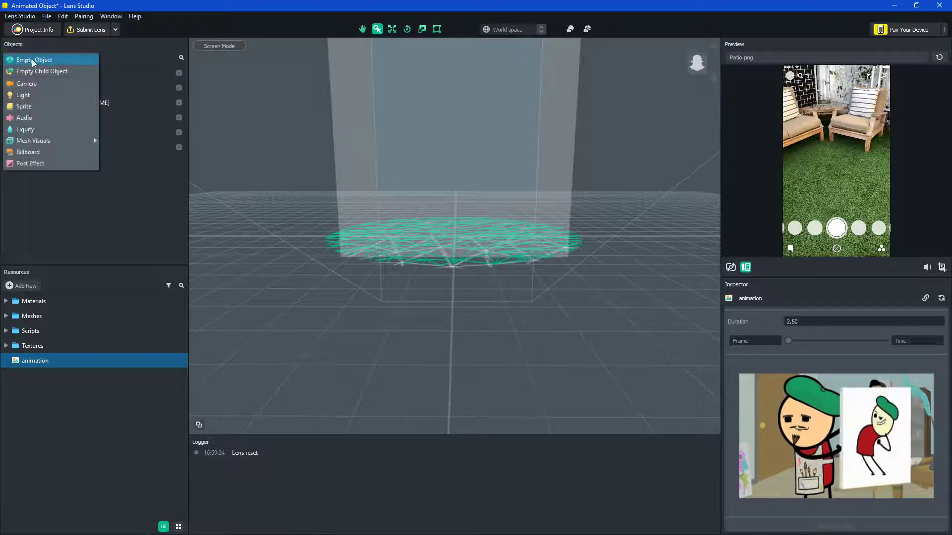
click(54, 95)
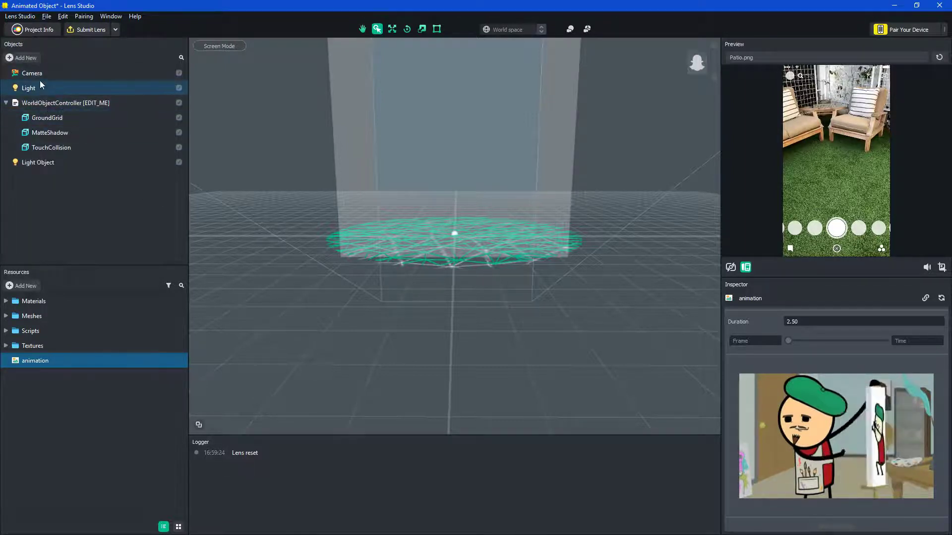
click(64, 160)
click(62, 119)
click(60, 89)
click(64, 133)
click(68, 194)
Inspect the Camera, then add a new Sprite Object to the scene.
scroll(453, 291, up, 5)
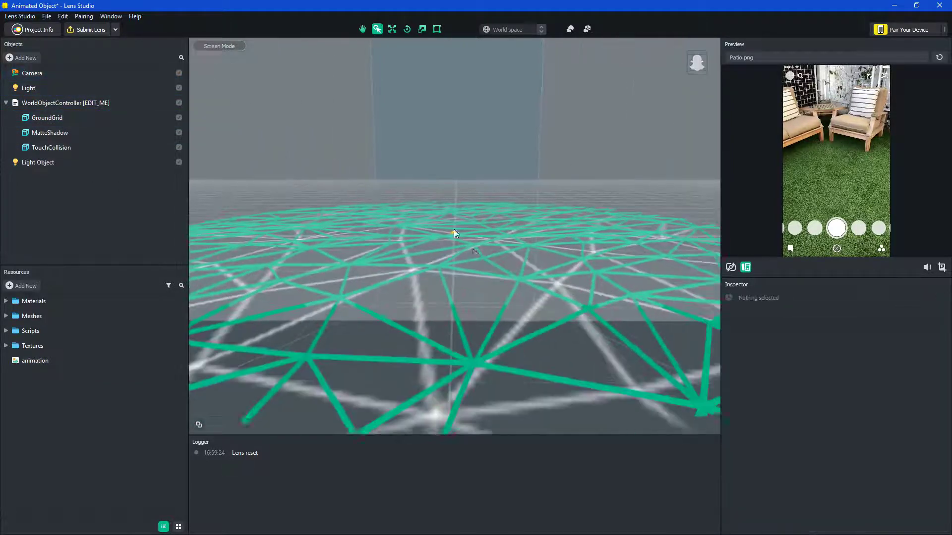
scroll(454, 233, down, 5)
click(452, 255)
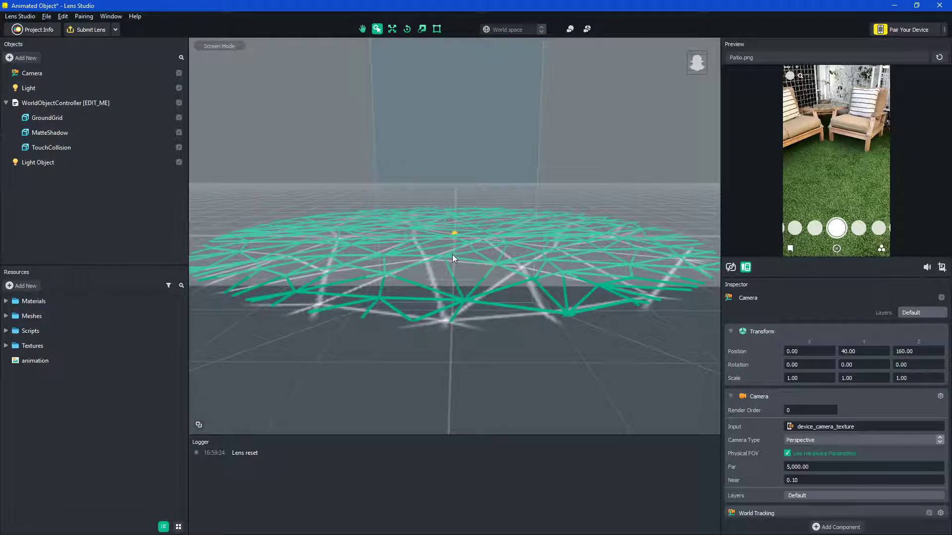
click(24, 57)
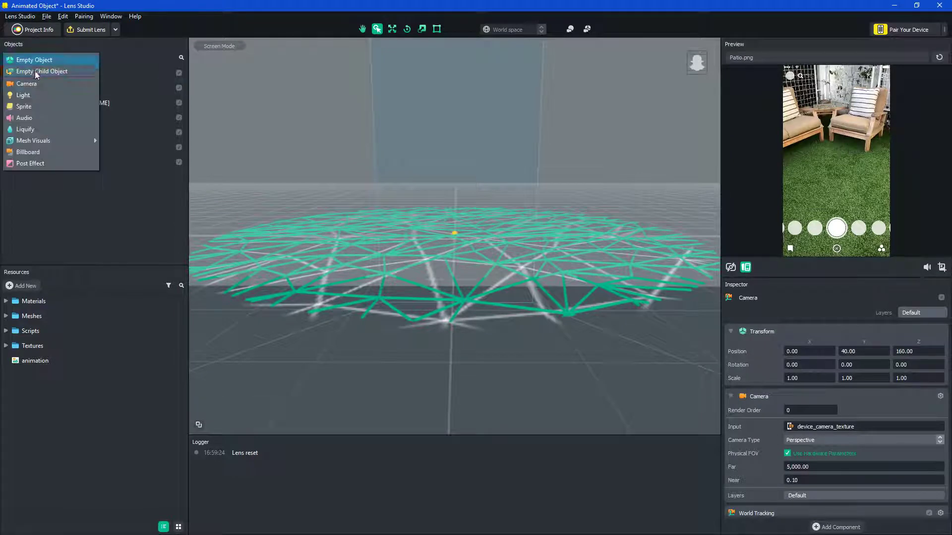
click(37, 107)
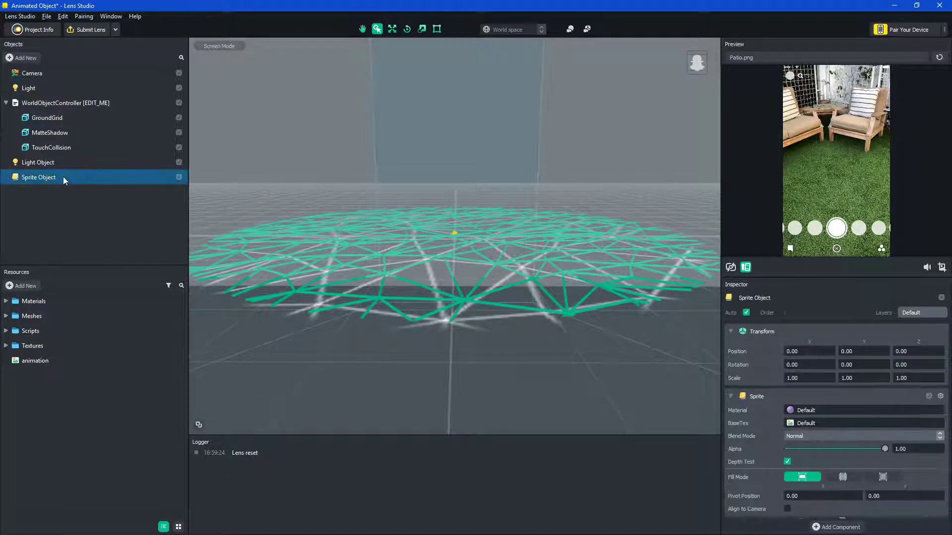
Assign the animation texture to the Sprite Object's BaseTex field.
click(815, 424)
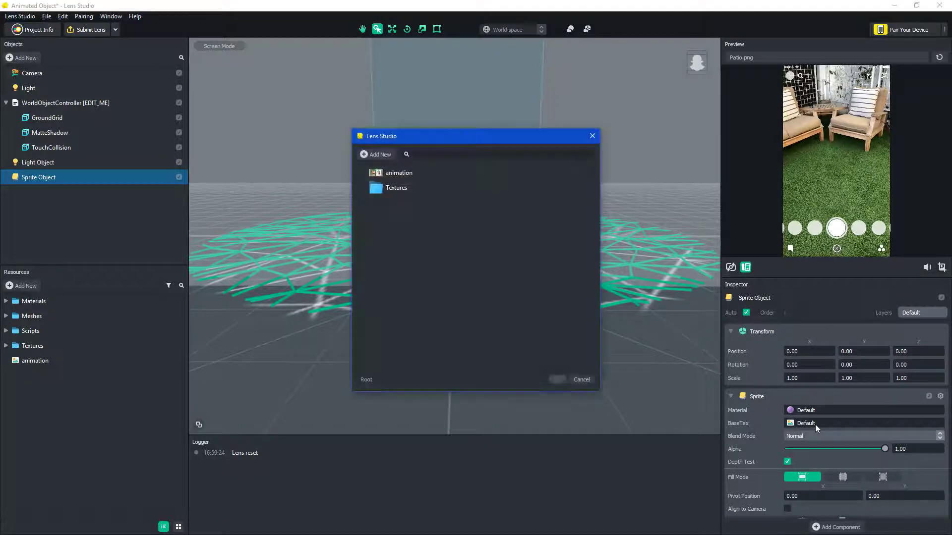
click(387, 172)
click(583, 379)
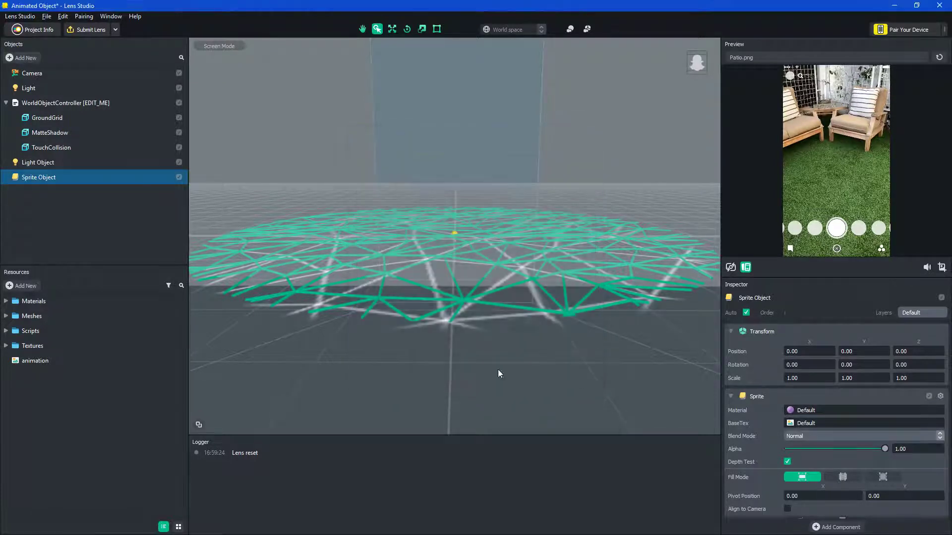
click(77, 361)
drag(804, 411, 819, 424)
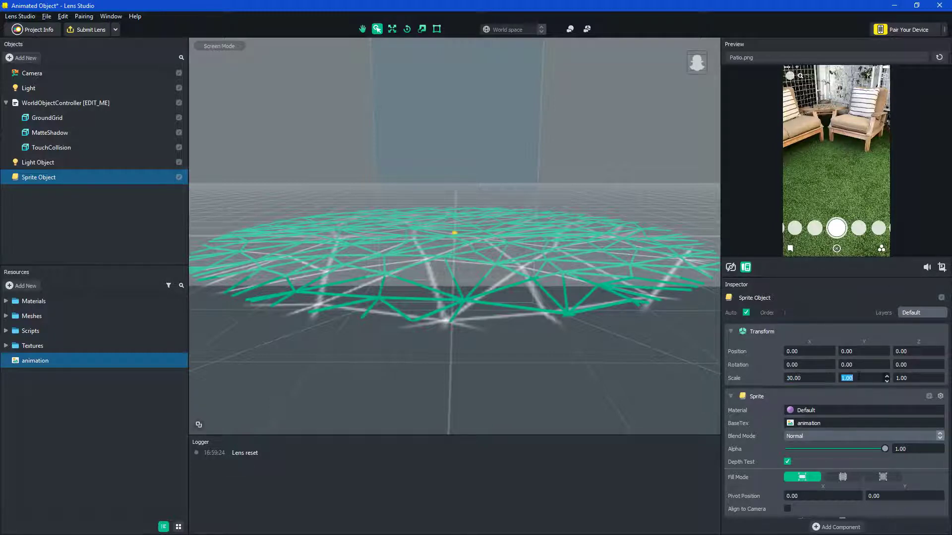
Set the sprite's scale to 30 and its Position Y to 25.
text(30)
key(Return)
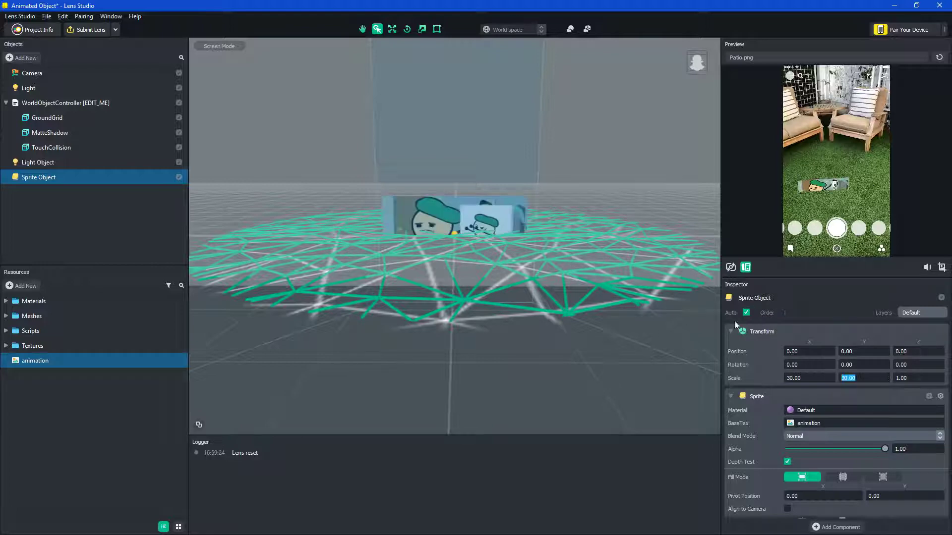
text(25)
key(Return)
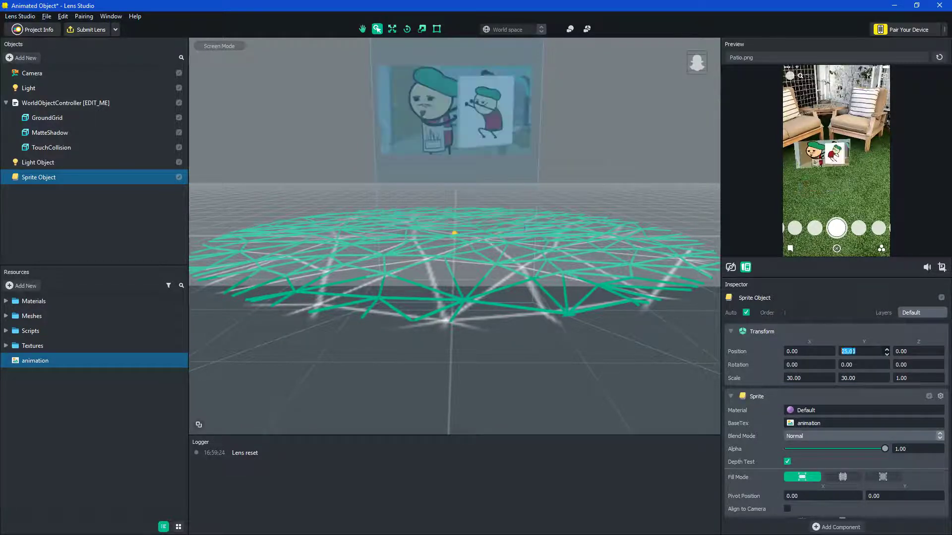
alt+drag(501, 280, 529, 90)
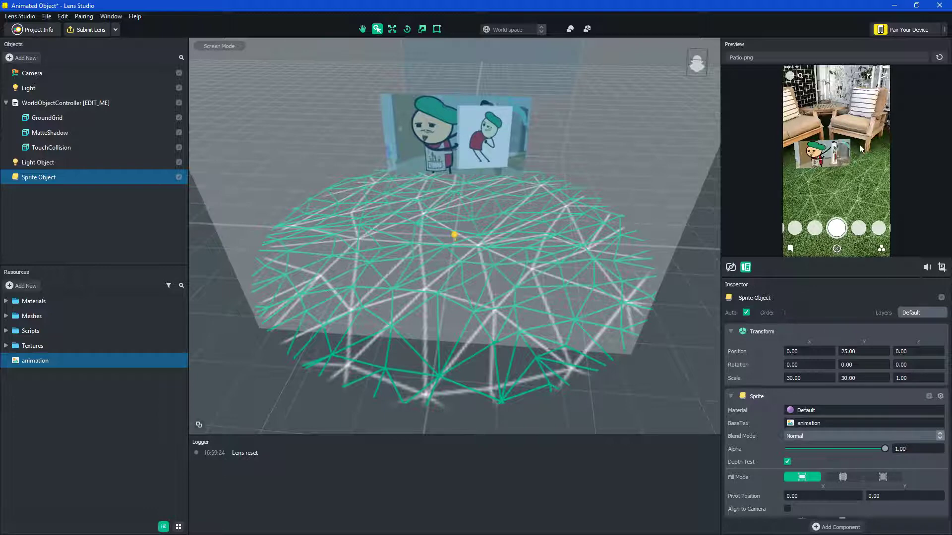
Move Sprite Object under WorldObjectController in the Objects panel.
scroll(610, 206, down, 2)
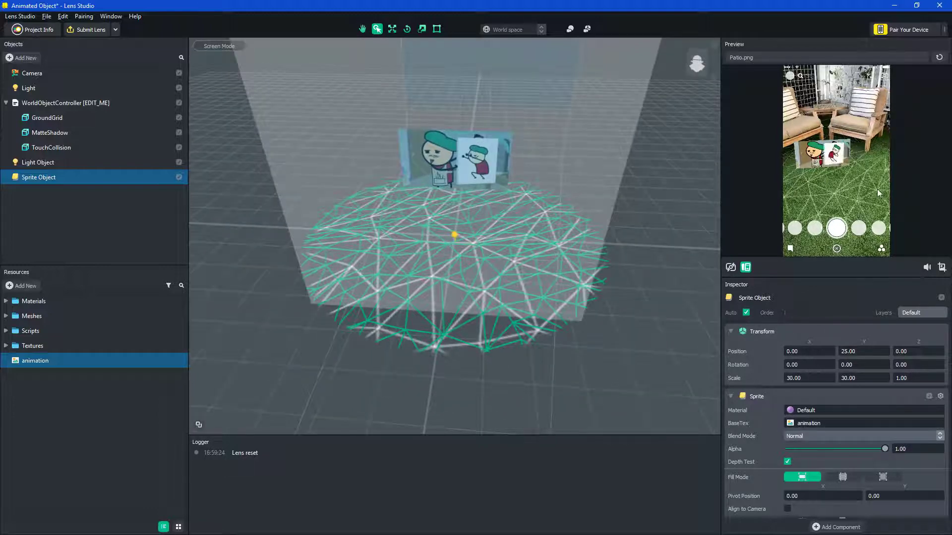
drag(80, 179, 81, 110)
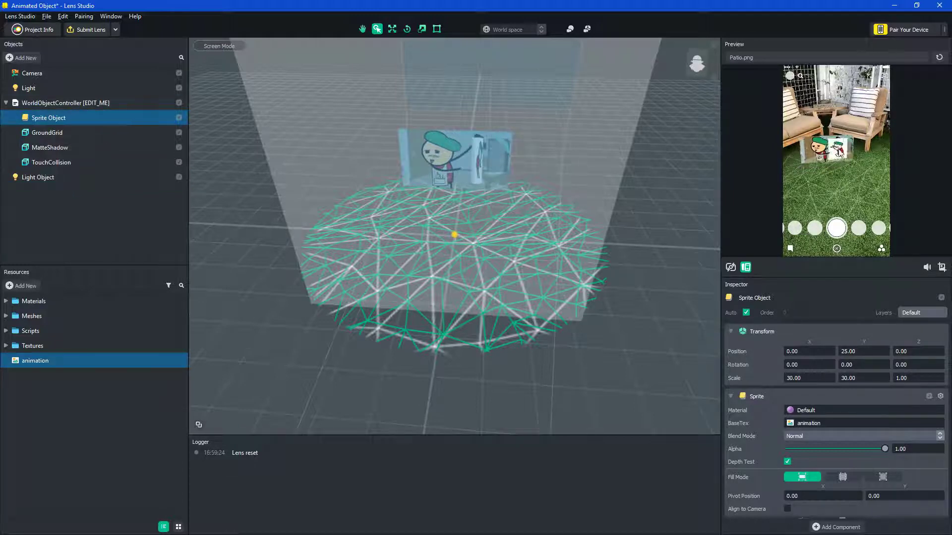
drag(832, 159, 854, 163)
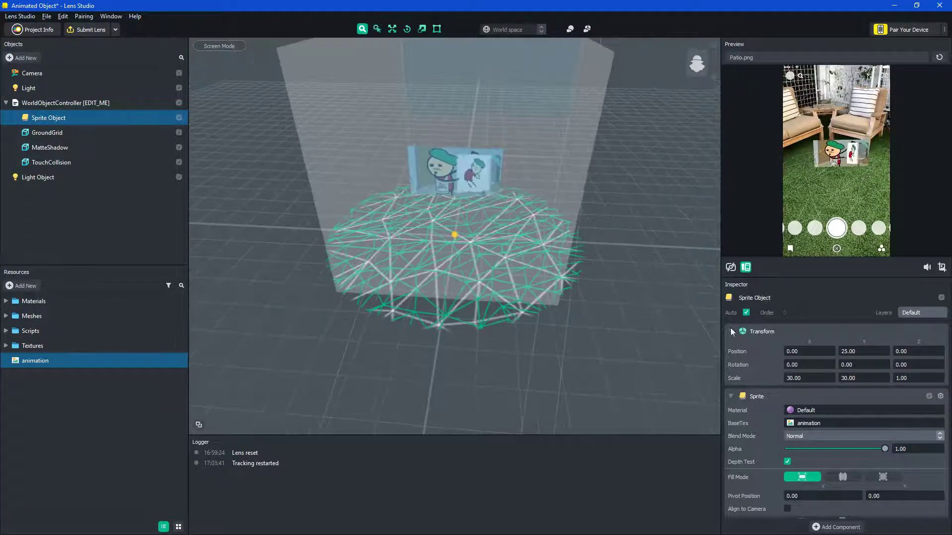
Set the sprite's Scale X and Y to 40.
click(810, 379)
text(40)
click(863, 378)
text(40)
key(Return)
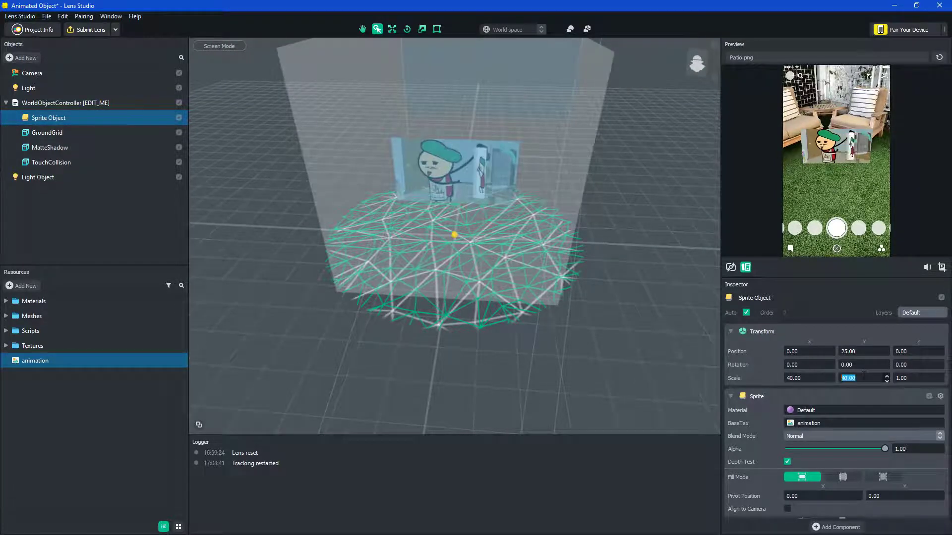
alt+drag(644, 298, 553, 293)
Select the TouchCollision cube, nudge the sprite, and keep the cube's Mesh Visual shadow mode at None.
click(456, 147)
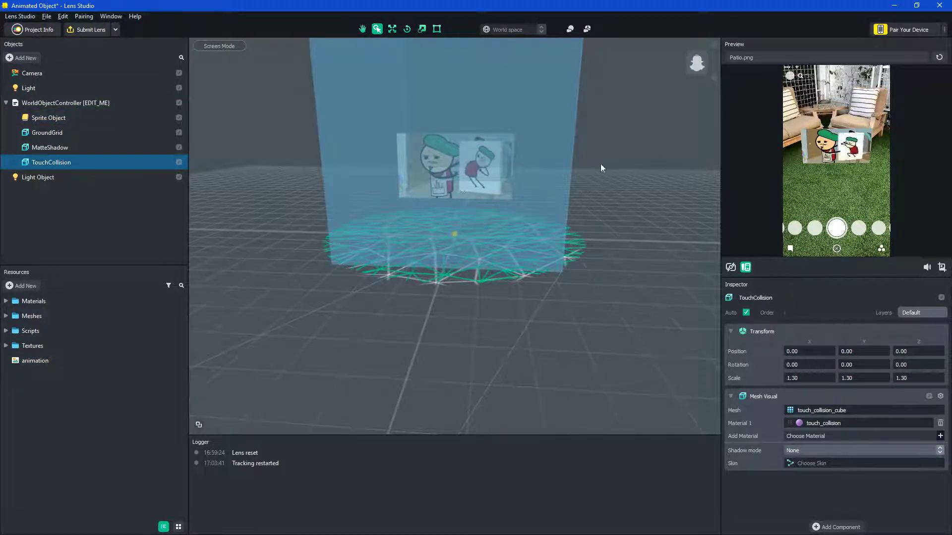
drag(833, 149, 840, 187)
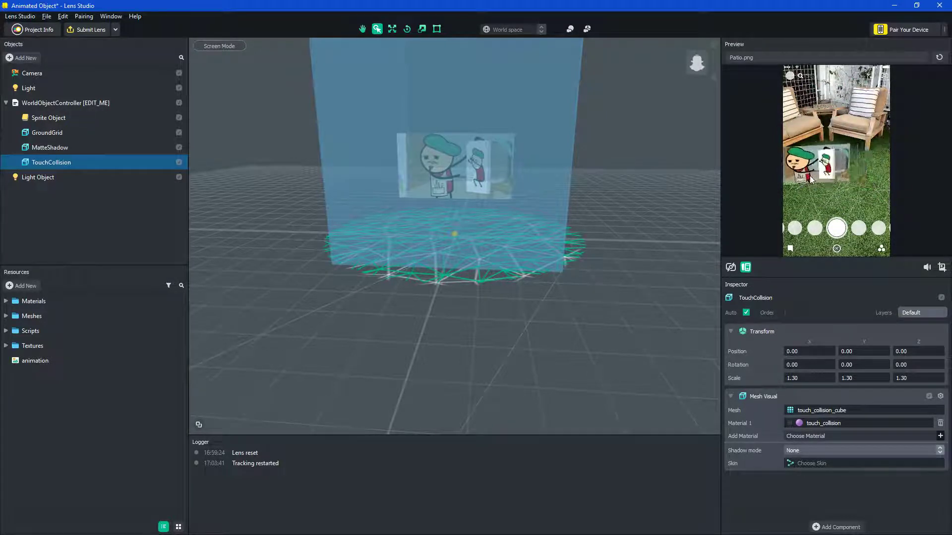
alt+drag(665, 198, 537, 203)
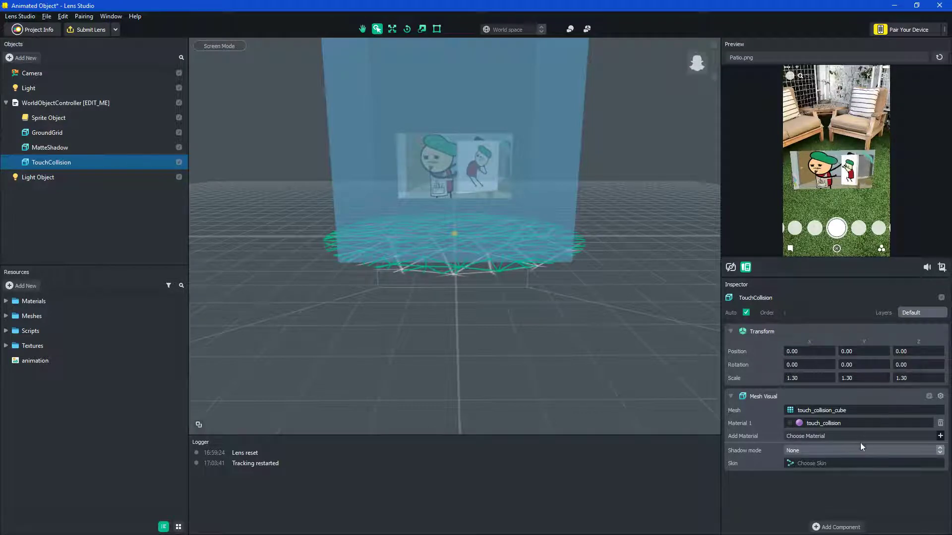
click(803, 452)
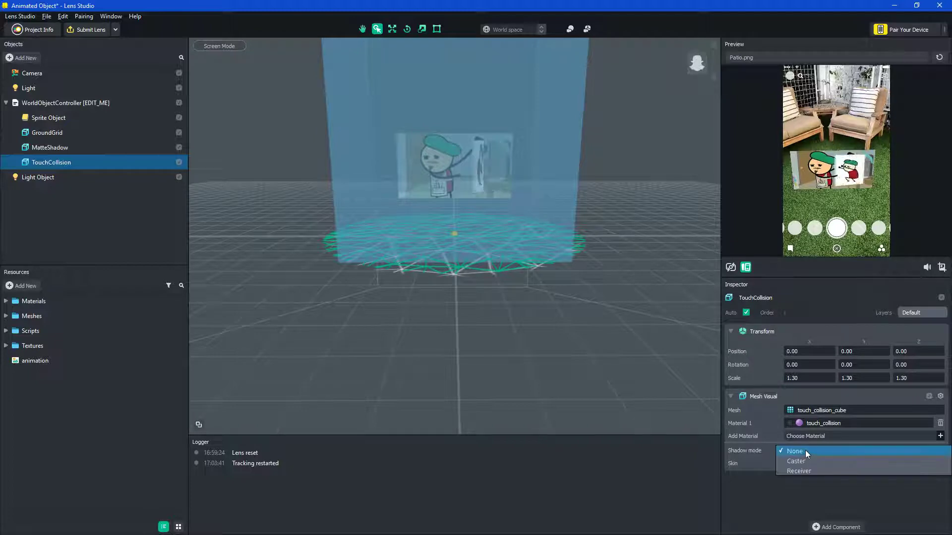
click(759, 477)
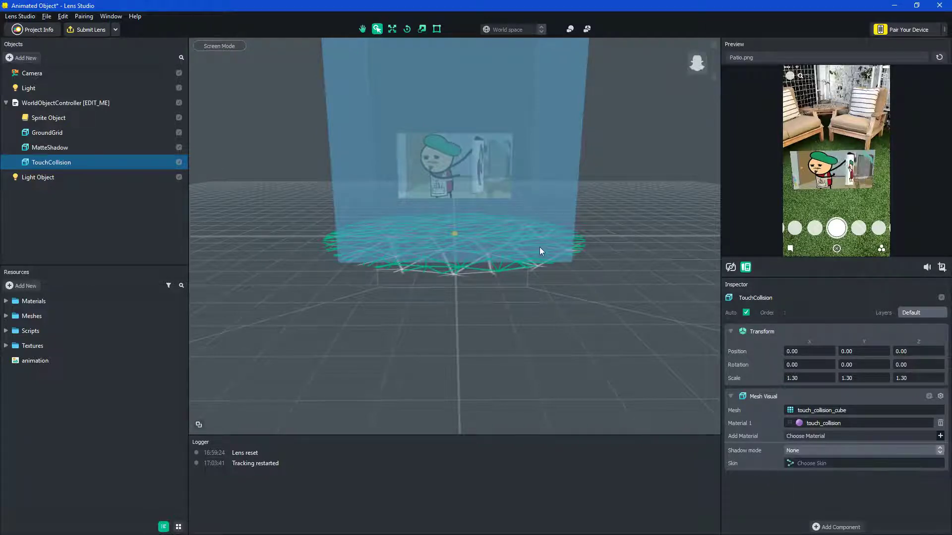
mouse_move(539, 247)
right_down()
mouse_move(474, 270)
mouse_move(392, 209)
mouse_move(544, 253)
right_up()
Enter 'Animated Art' as the Lens Name in Project Info, then dismiss the icon file picker.
click(33, 30)
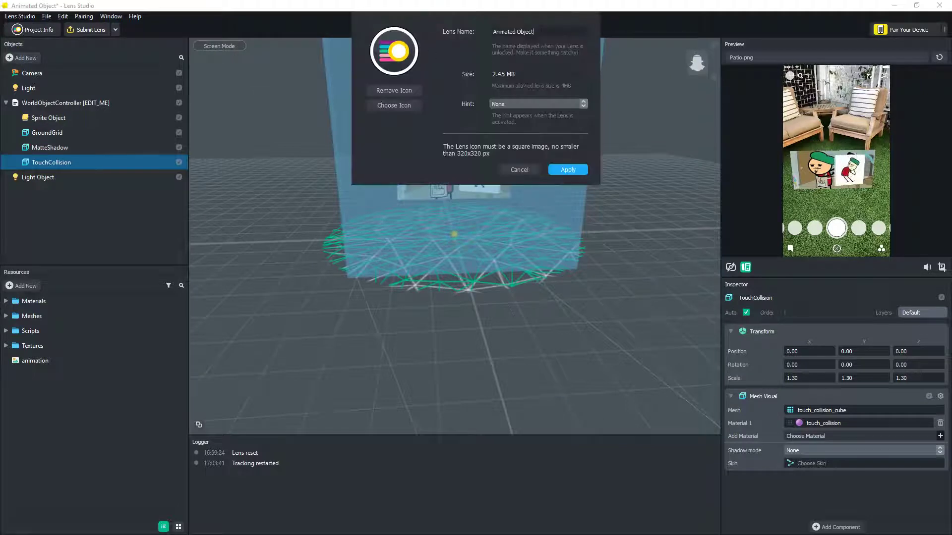
click(567, 89)
text(Art)
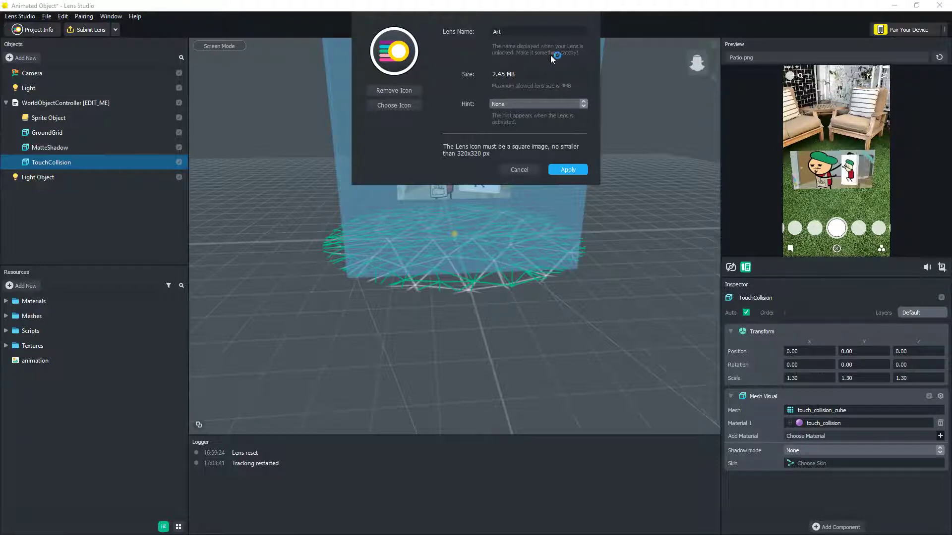
key(BackSpace)
key(BackSpace)
key(BackSpace)
text(Anima)
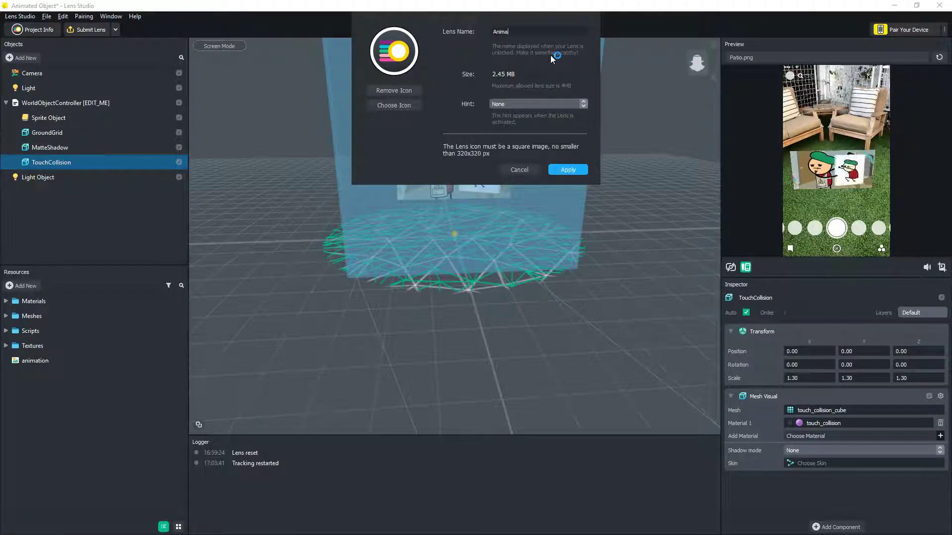
text(ted Art)
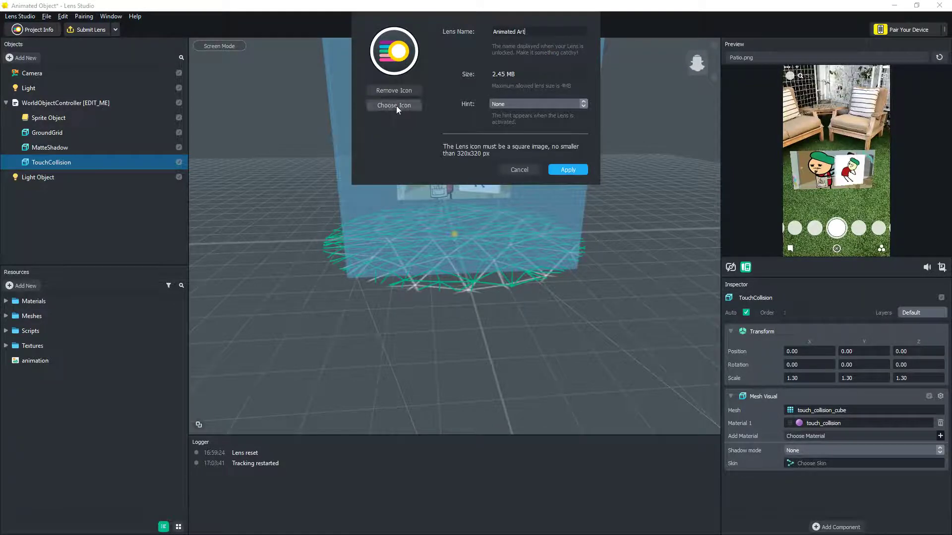
click(396, 105)
click(793, 263)
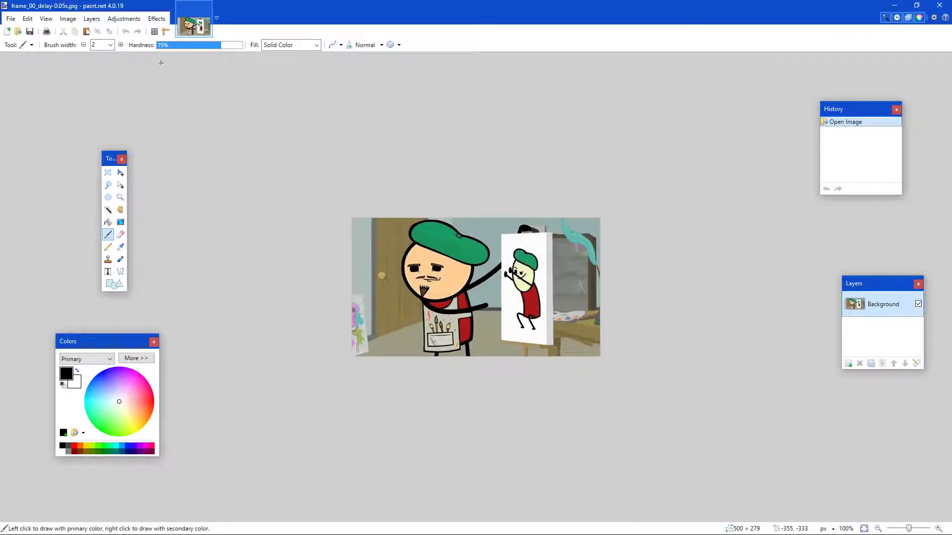
Draw a rectangular selection around the artist's head in the first GIF frame and copy it.
click(107, 172)
ctrl+scroll(454, 306, up, 2)
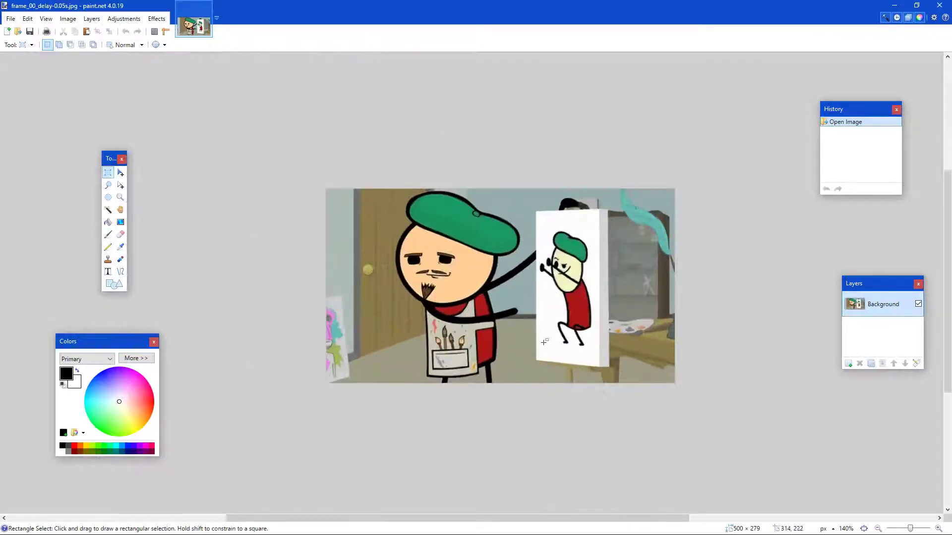
drag(520, 308, 373, 189)
drag(377, 188, 527, 312)
click(485, 291)
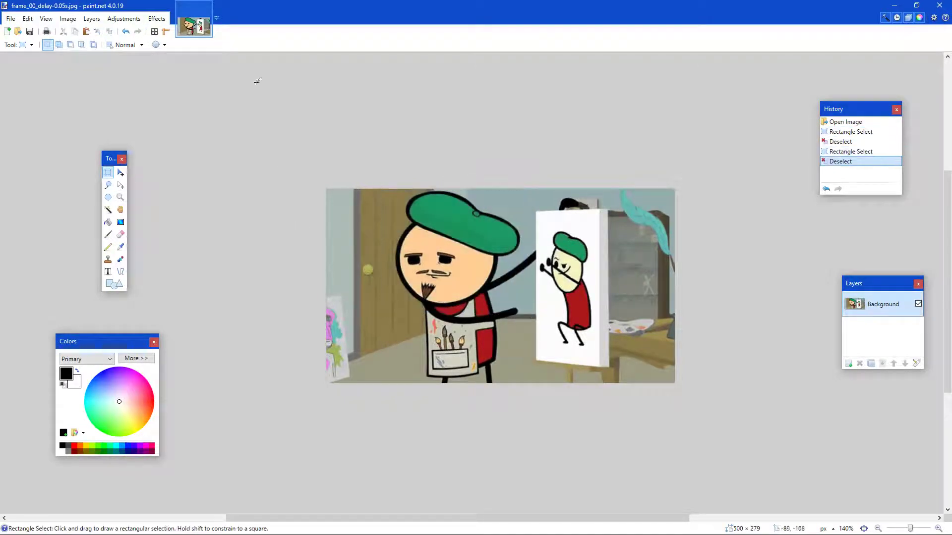
Resize the image canvas to 320×320 pixels.
click(91, 19)
mouse_move(69, 19)
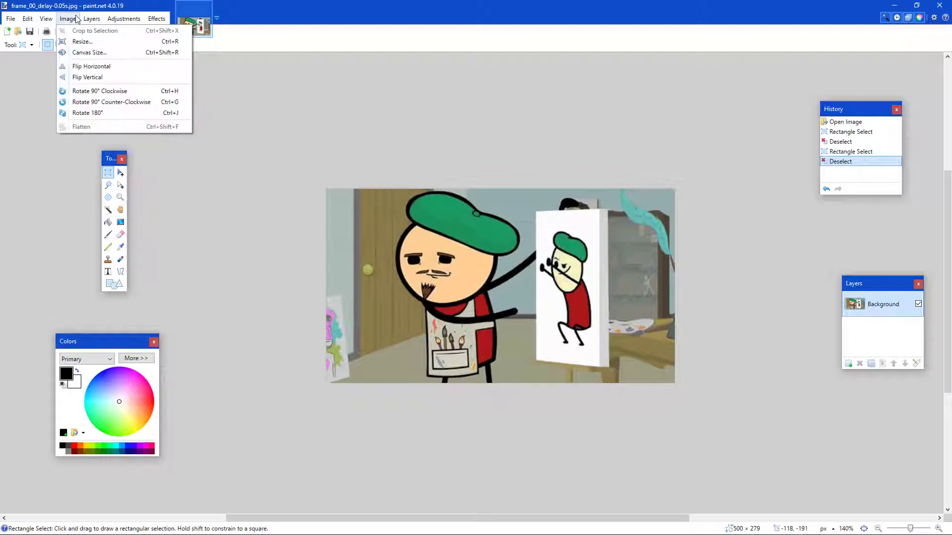
click(84, 52)
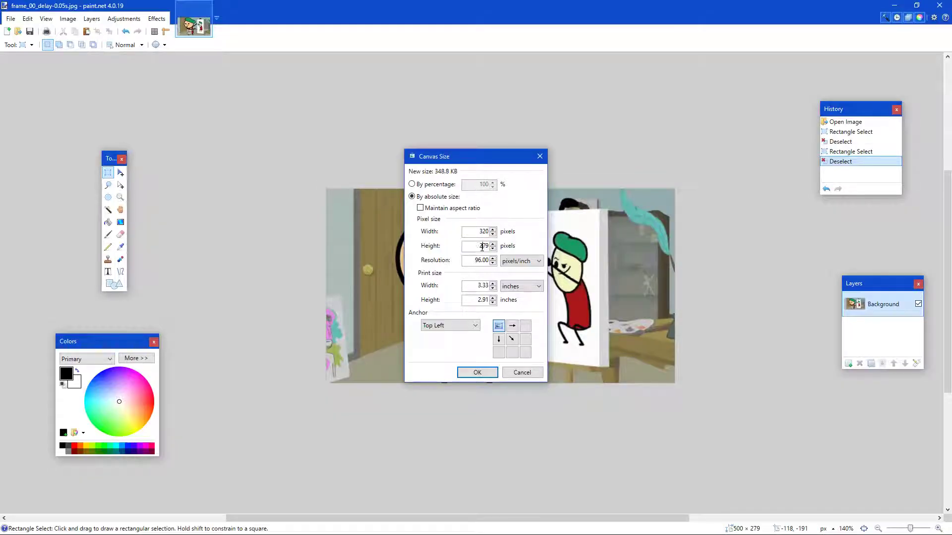
text(2)
key(BackSpace)
key(BackSpace)
text(32)
click(483, 372)
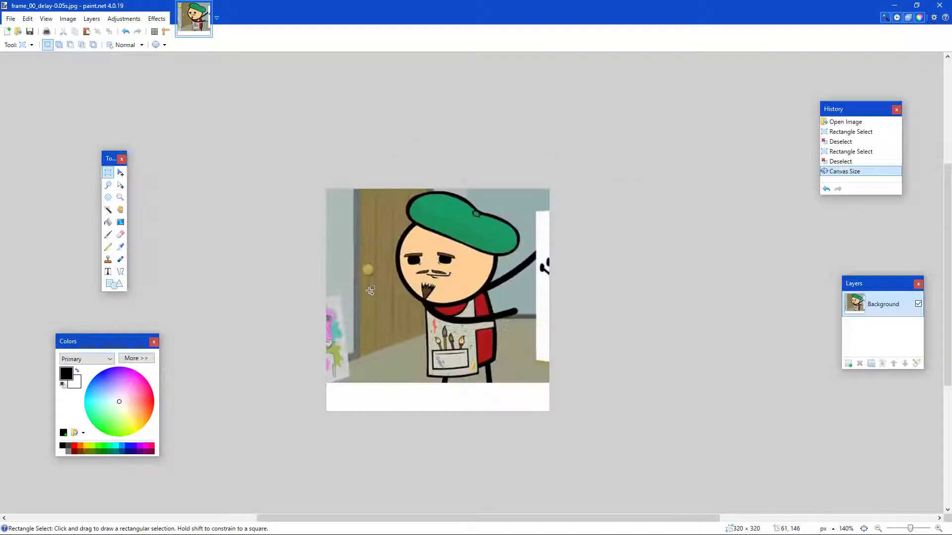
Paste the copied head and scale and position it to fill the 320×320 canvas.
key(ctrl+v)
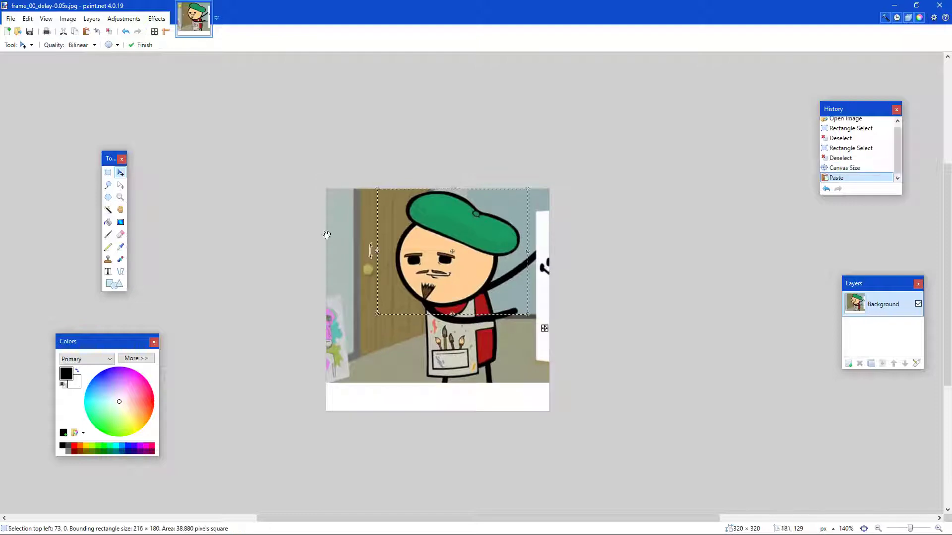
drag(379, 316, 272, 419)
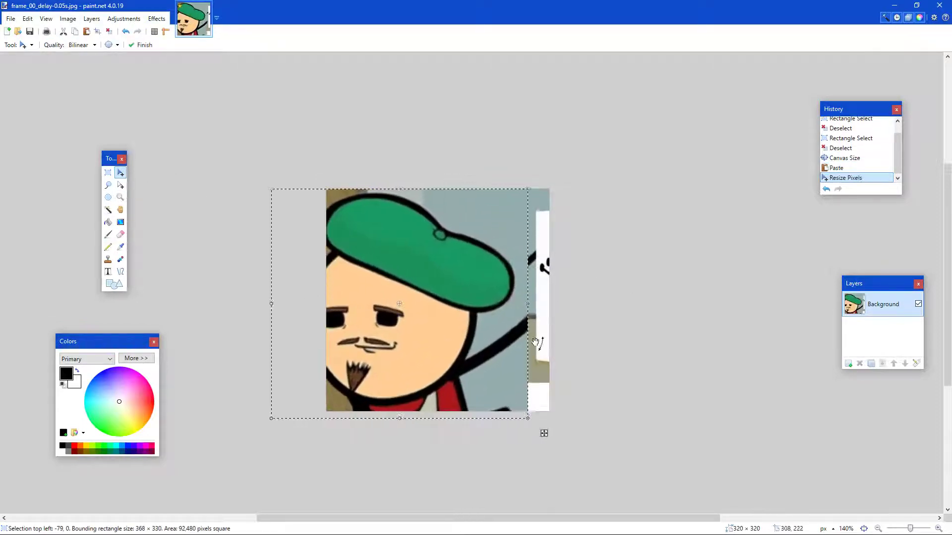
drag(530, 308, 513, 321)
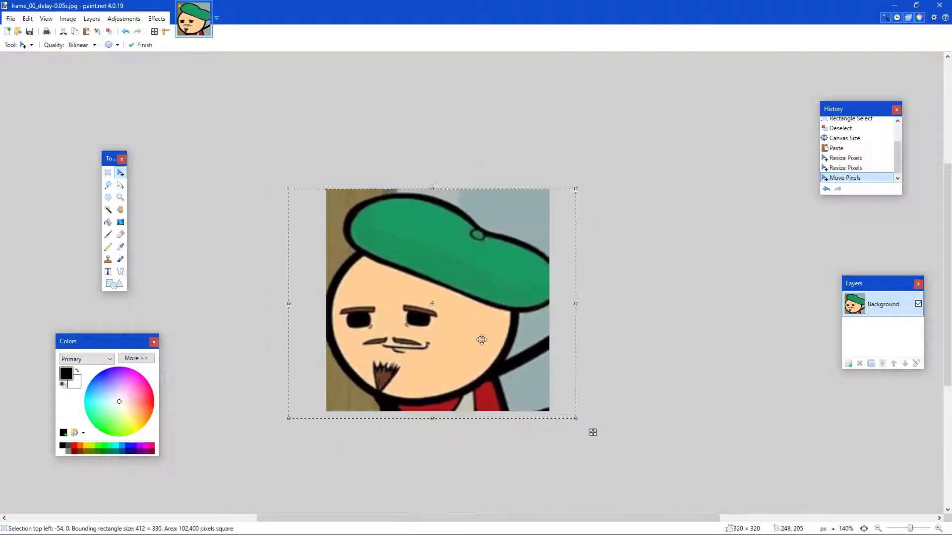
ctrl+scroll(481, 340, down, 1)
ctrl+scroll(480, 341, up, 1)
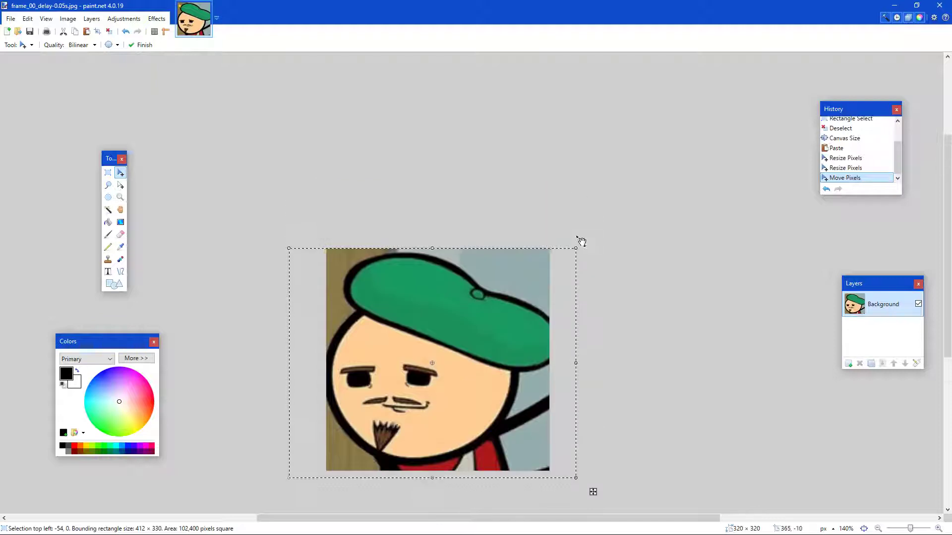
mouse_move(576, 246)
mouse_down()
mouse_move(561, 270)
mouse_move(569, 289)
mouse_move(570, 258)
mouse_up()
drag(427, 253, 439, 241)
drag(420, 307, 428, 308)
scroll(659, 377, down, 1)
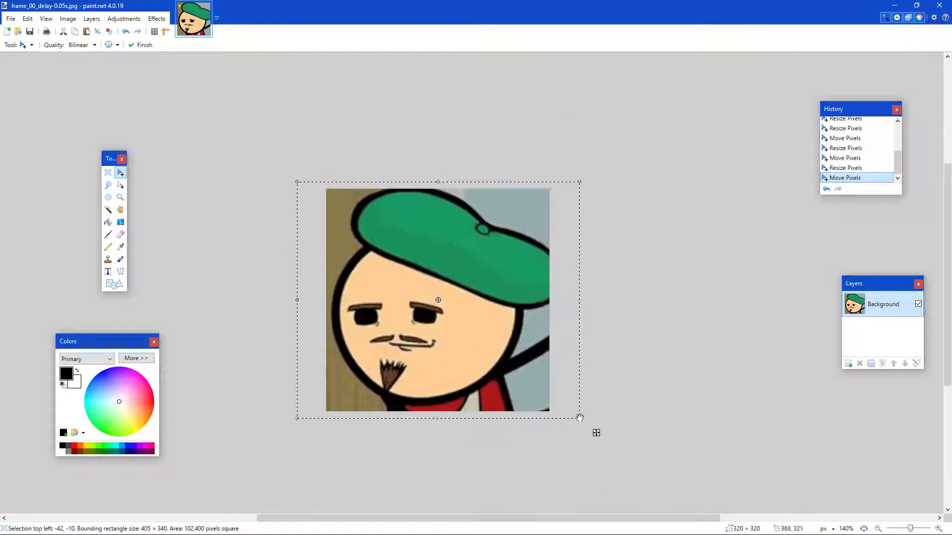
drag(578, 418, 554, 400)
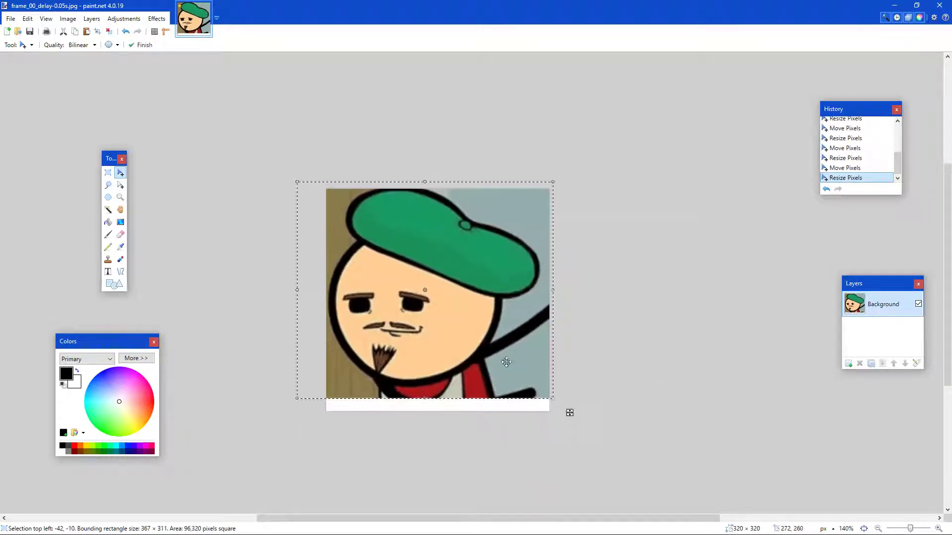
drag(568, 411, 577, 418)
drag(493, 366, 513, 361)
Save the square head picture as head.jpg at JPEG quality 95.
click(10, 19)
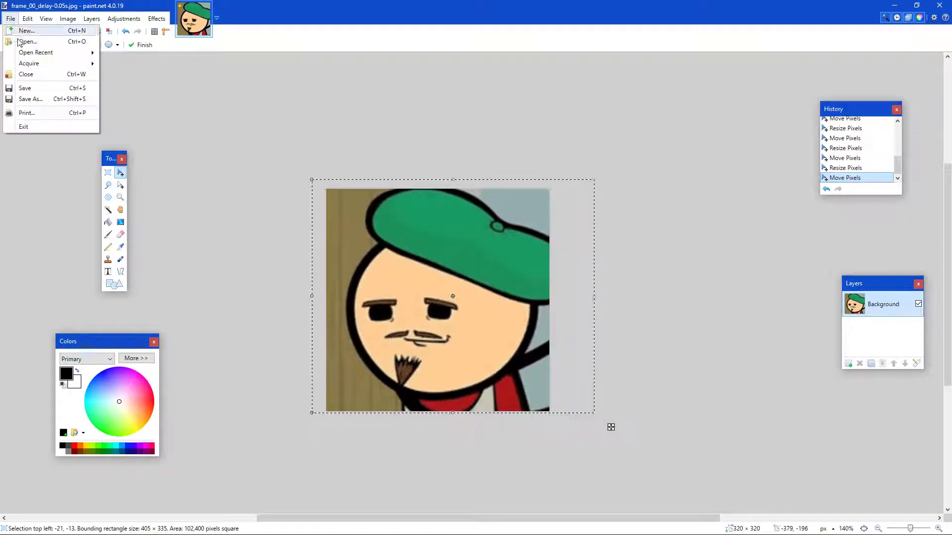
click(35, 98)
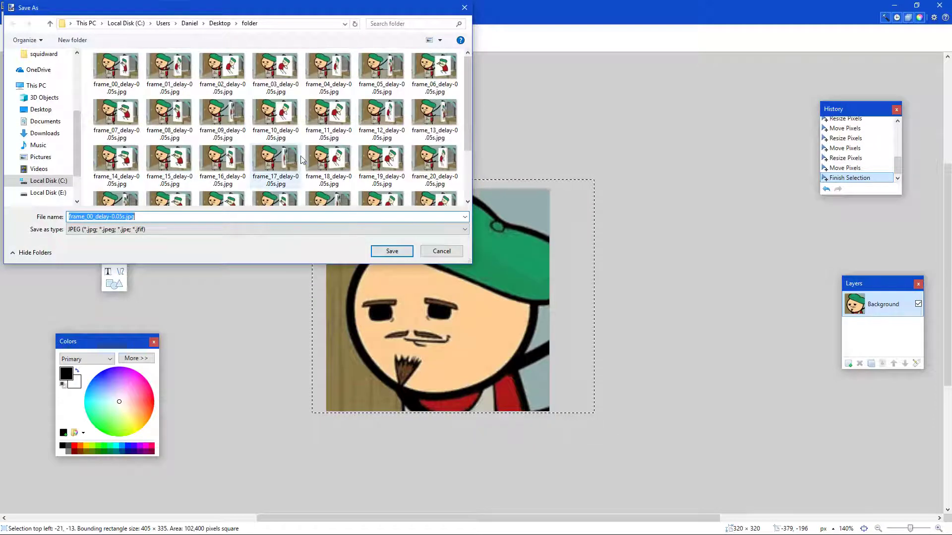
key(BackSpace)
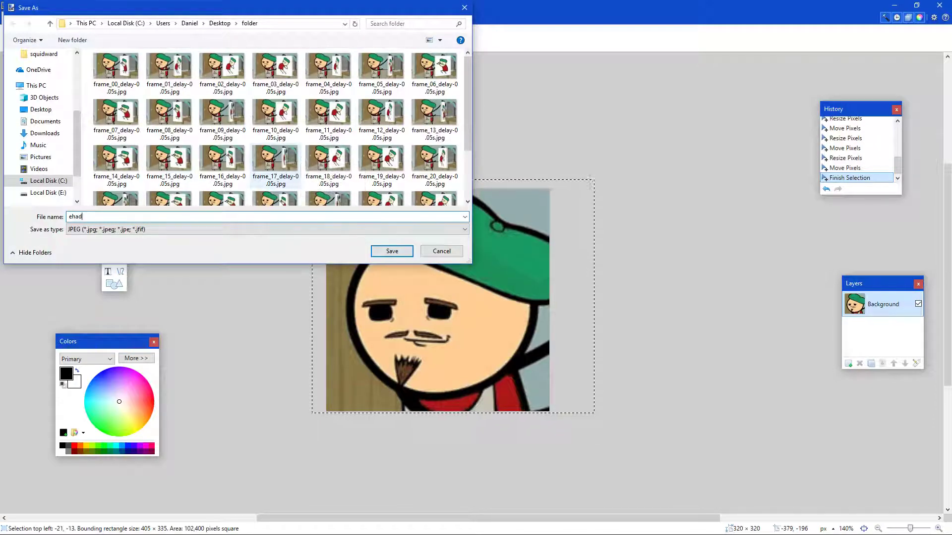
key(BackSpace)
key(BackSpace)
key(BackSpace)
key(BackSpace)
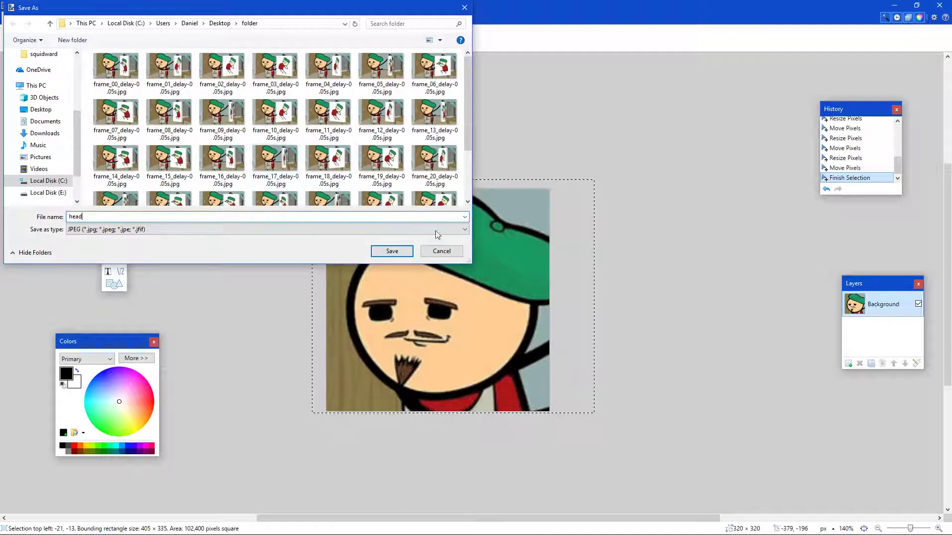
click(392, 254)
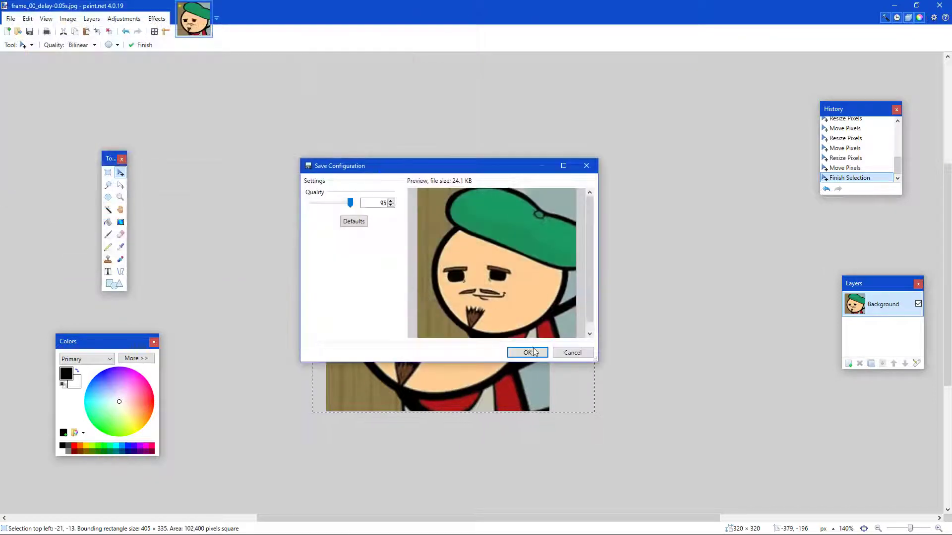
click(527, 352)
Retry saving as head.jpg, decline replacing the existing file, and cancel.
click(11, 18)
click(29, 100)
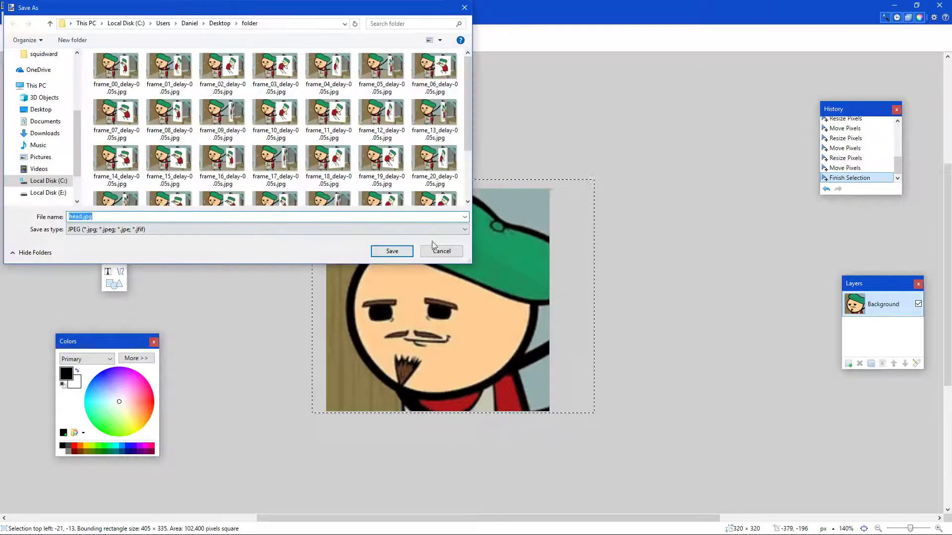
key(Return)
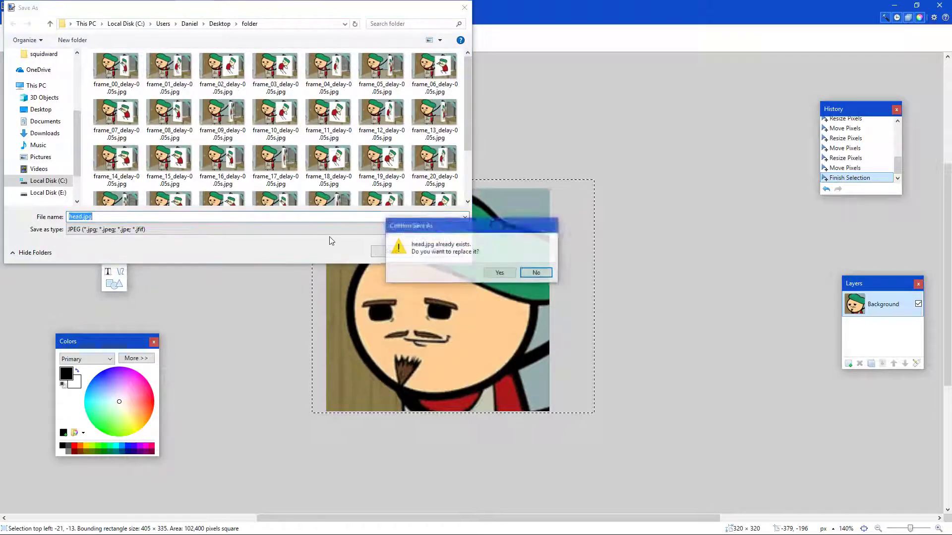
click(538, 273)
click(441, 251)
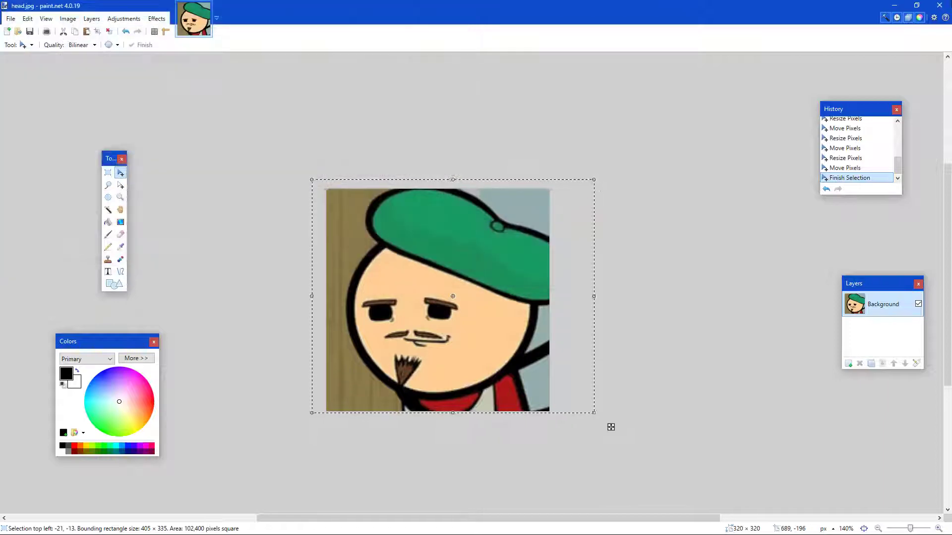
Minimize paint.net and browse the lens icon picker's desktop folder, which lists no PNG images.
click(886, 10)
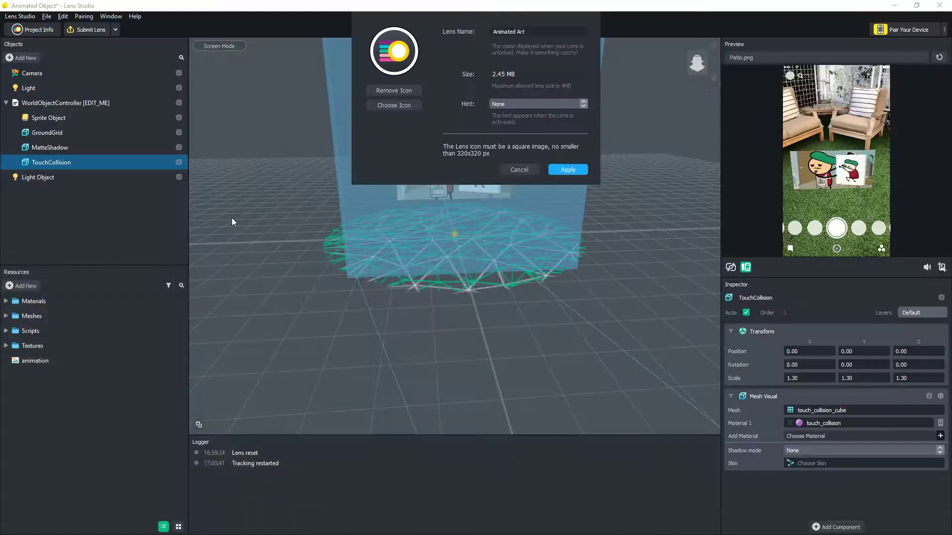
click(405, 104)
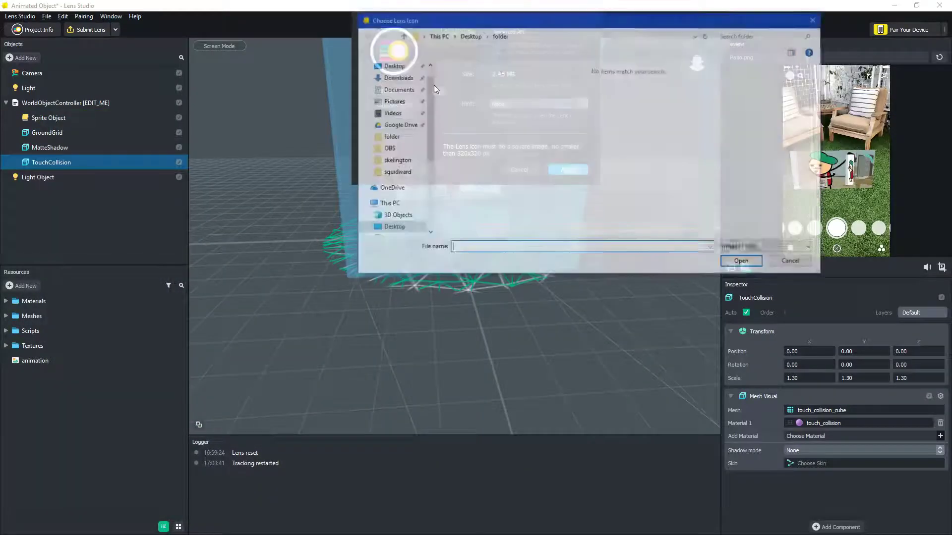
click(395, 138)
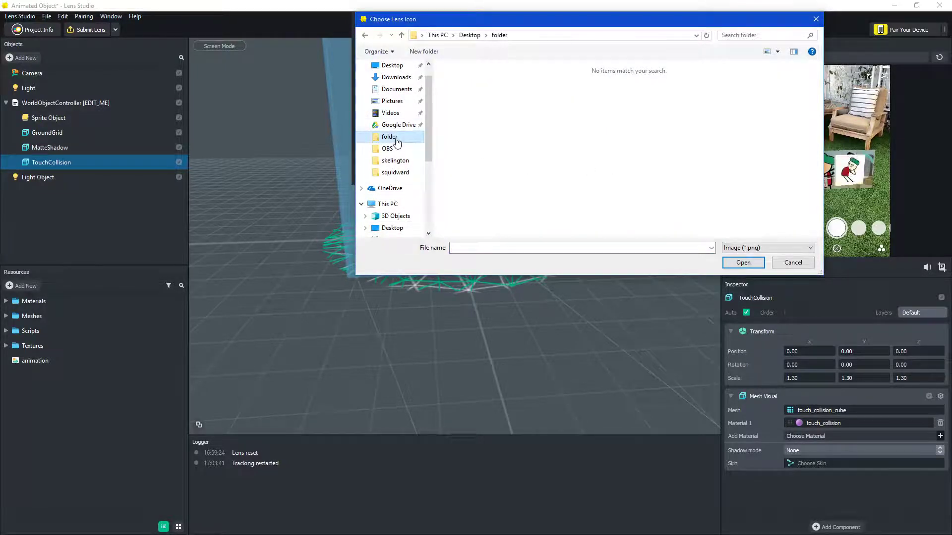
click(779, 248)
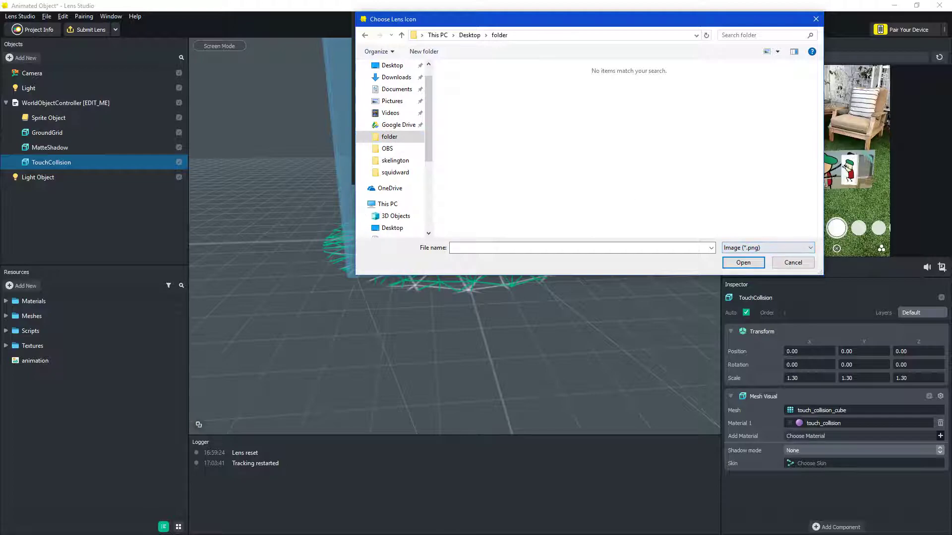
key(alt+Tab)
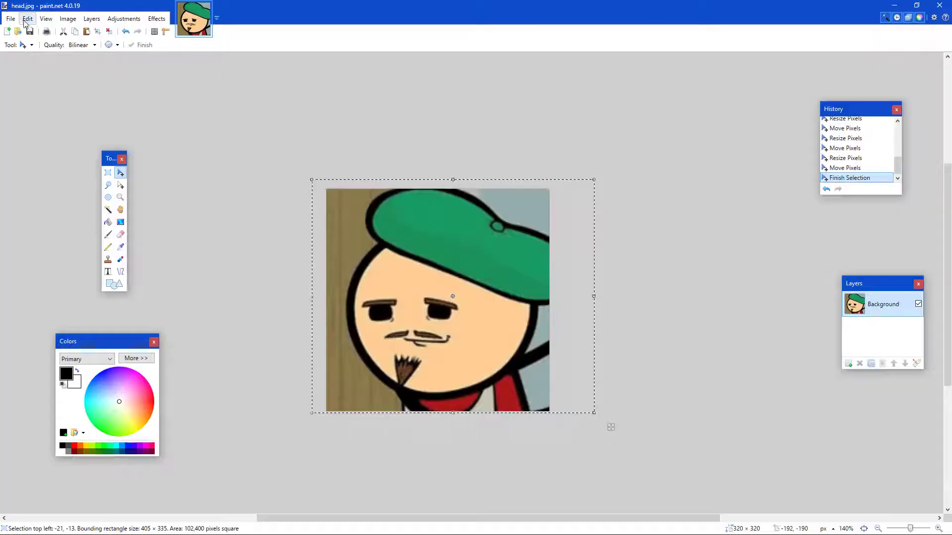
Save the square head image from paint.net as head.png with the PNG file type.
click(8, 19)
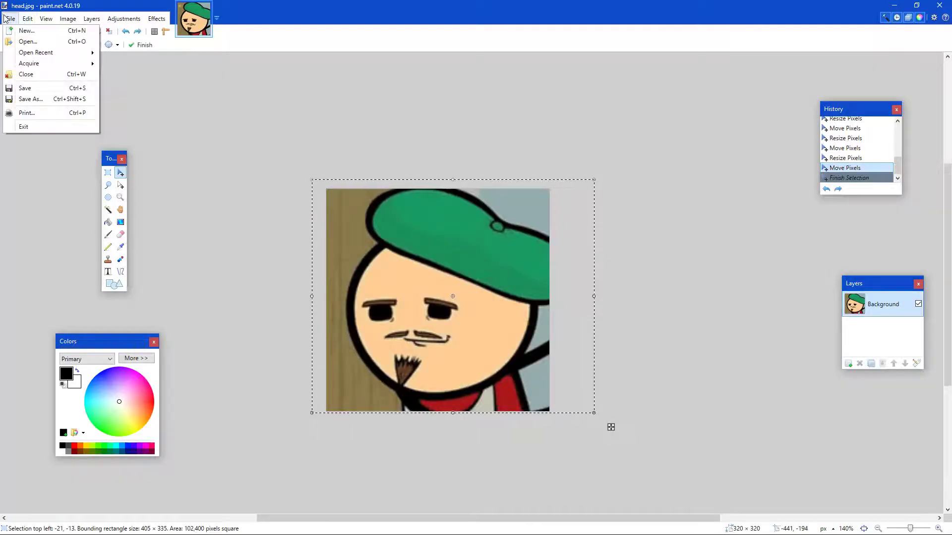
click(28, 99)
click(142, 229)
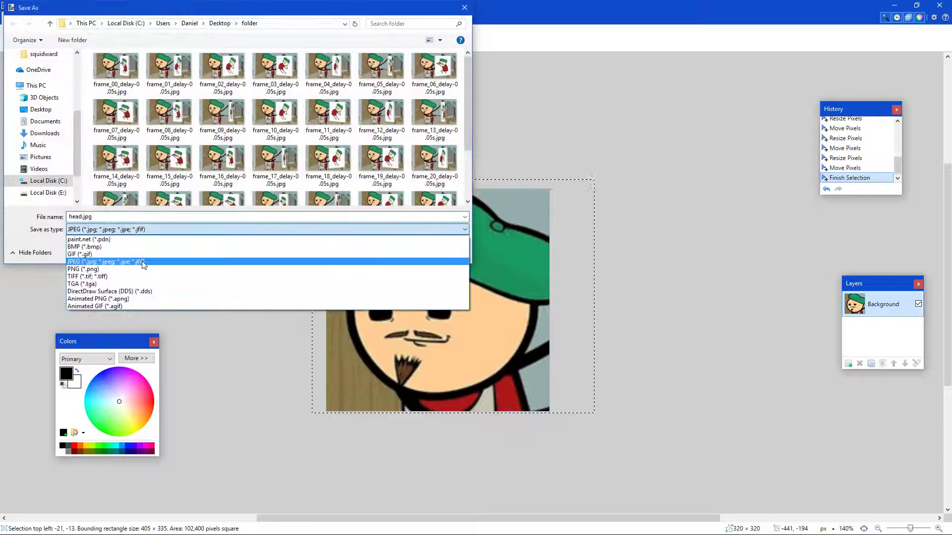
click(138, 274)
click(393, 251)
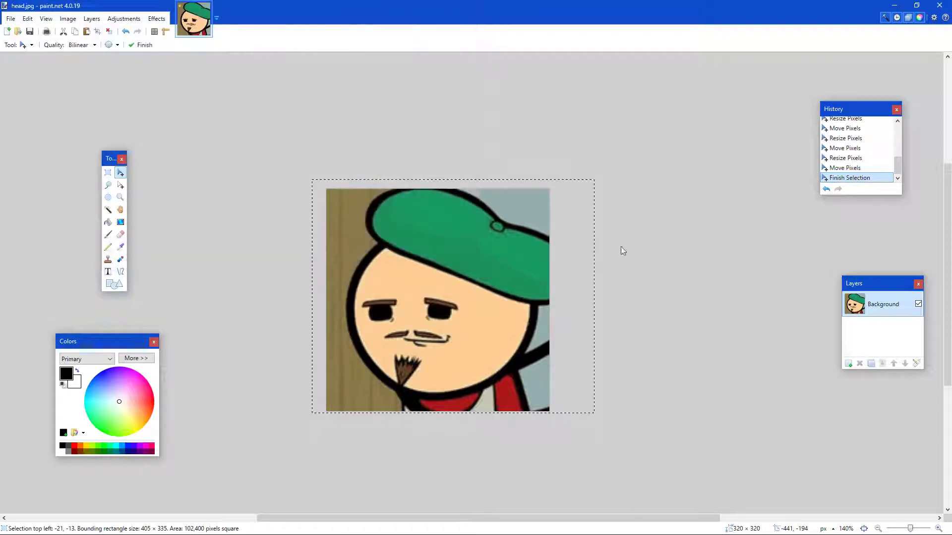
Confirm the PNG save settings and choose head.png as the lens icon.
click(527, 352)
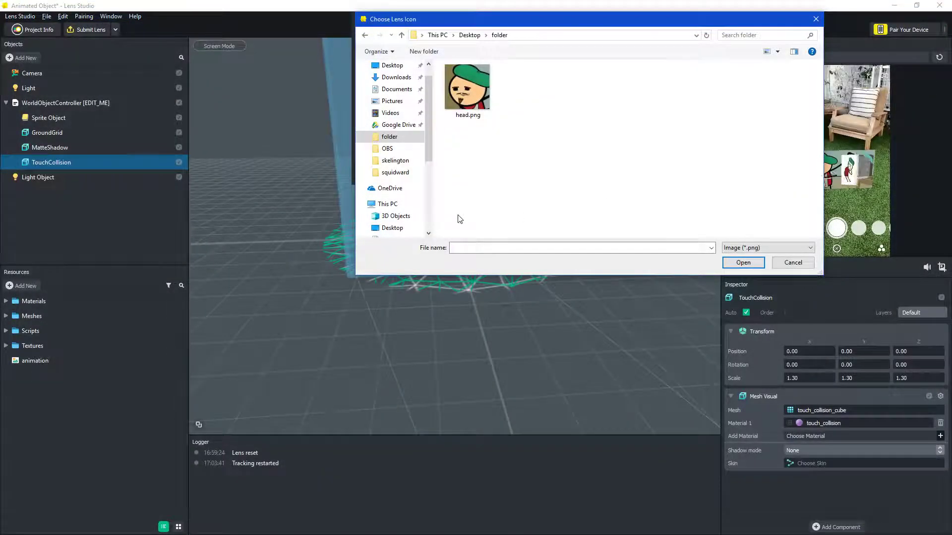
click(466, 87)
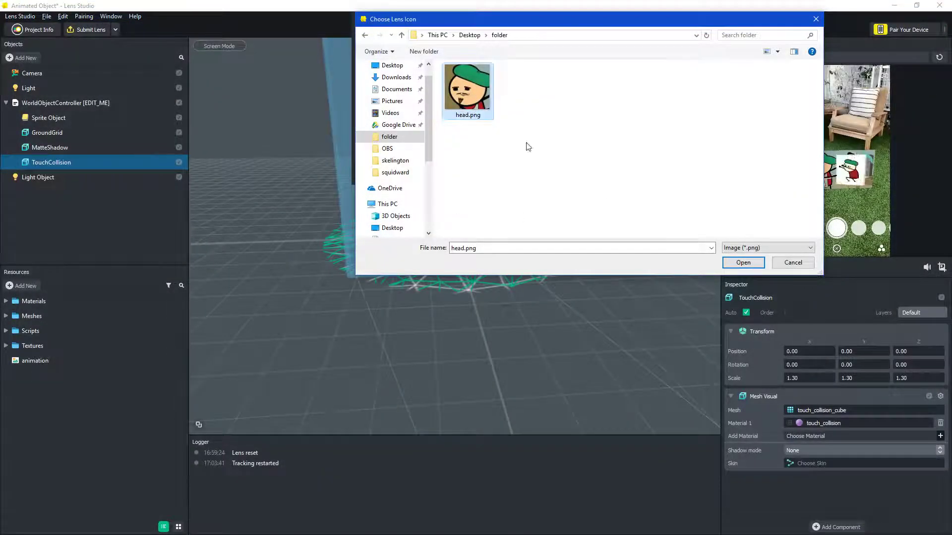
key(Return)
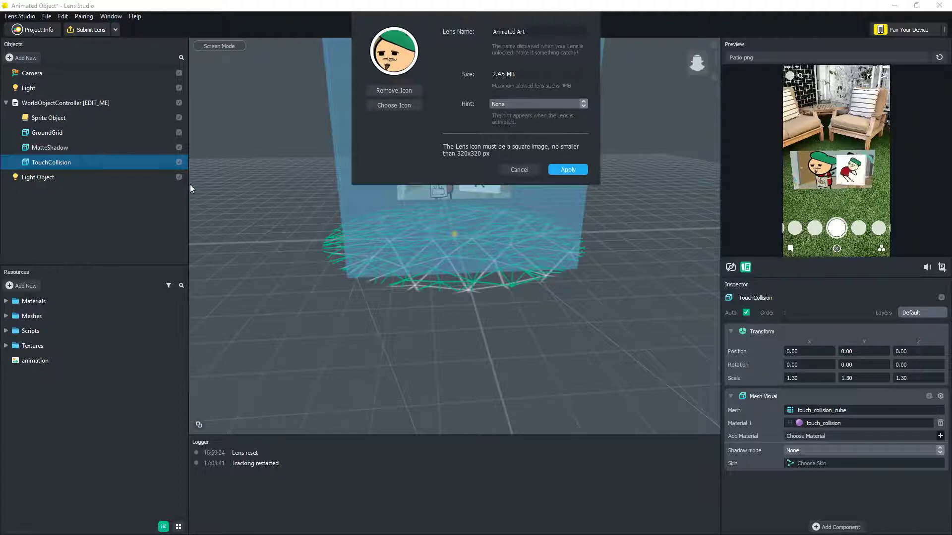
Keep the lens hint at None and apply the project info.
click(545, 104)
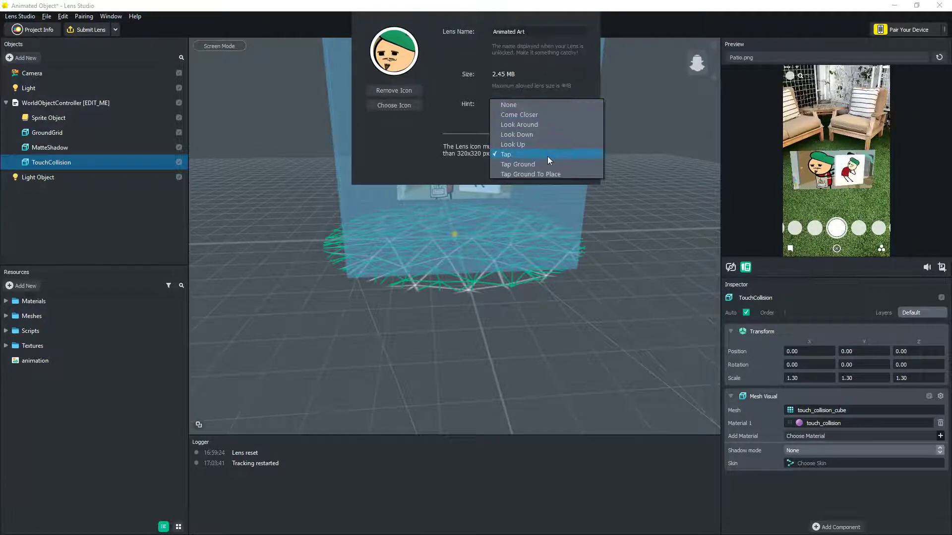
click(518, 104)
click(560, 170)
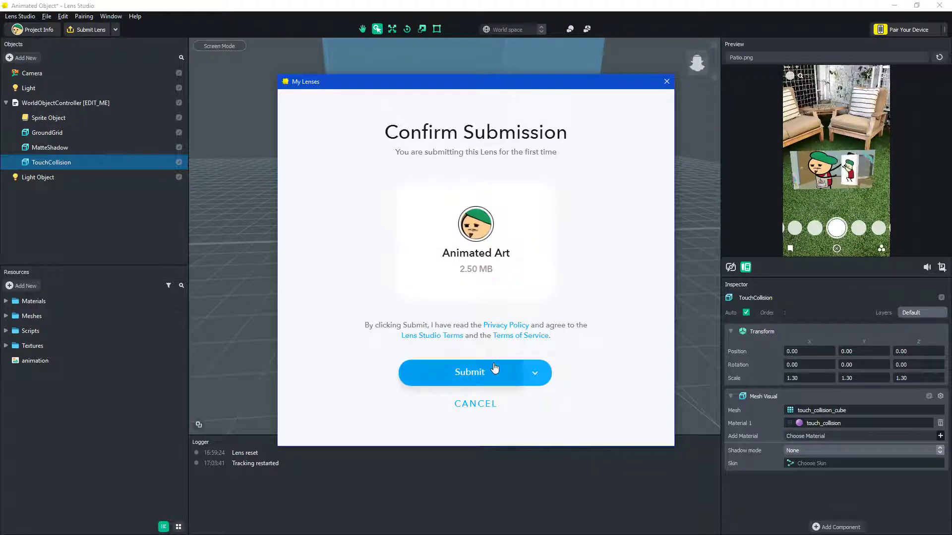
Confirm submission of the Animated Art lens for review.
click(495, 371)
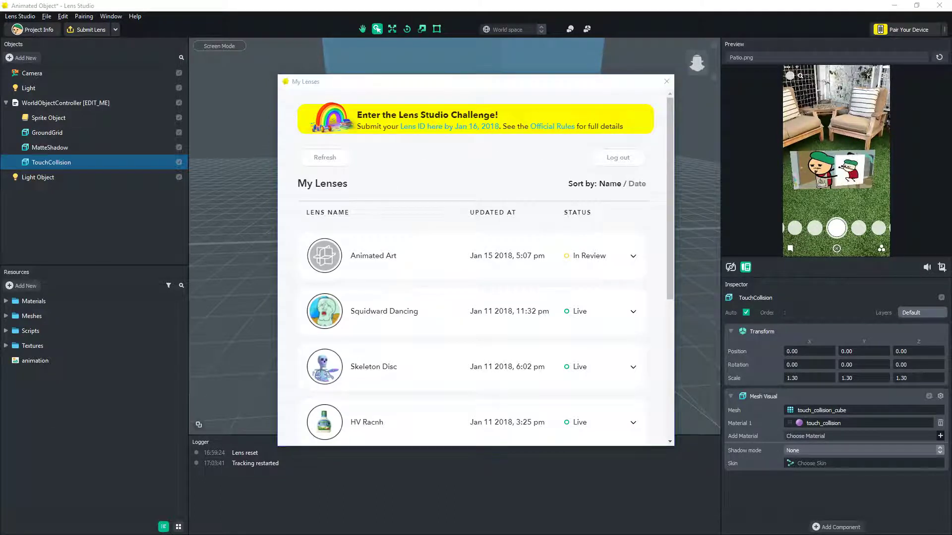
scroll(524, 293, down, 4)
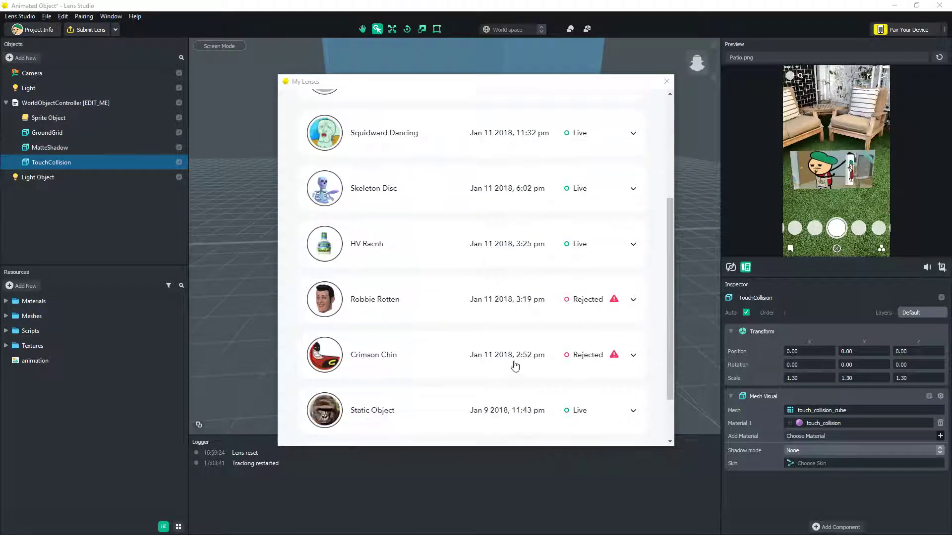
scroll(530, 327, down, 1)
click(530, 241)
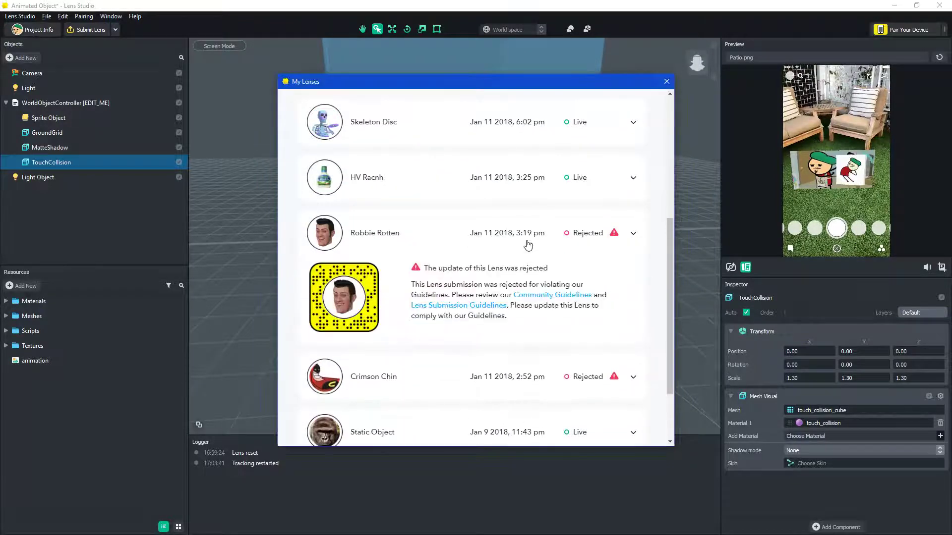
click(565, 218)
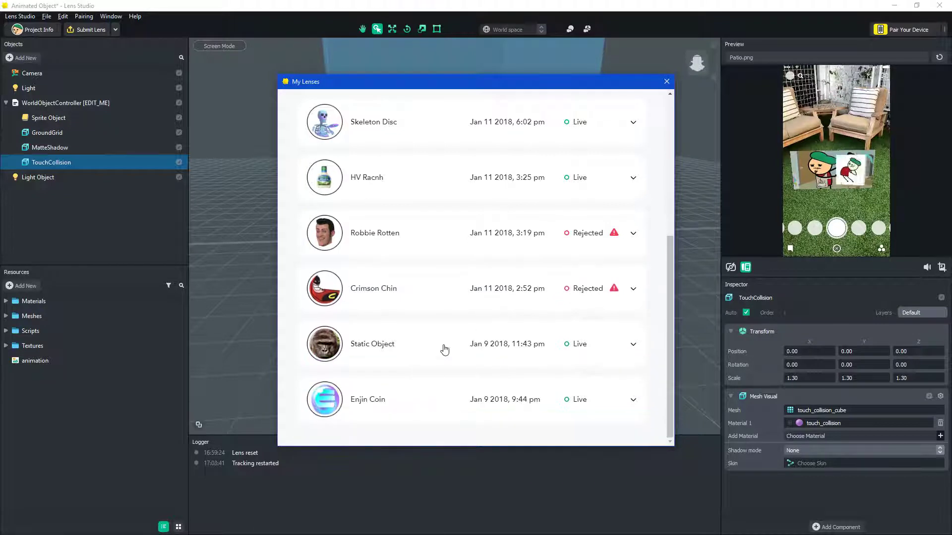
click(442, 350)
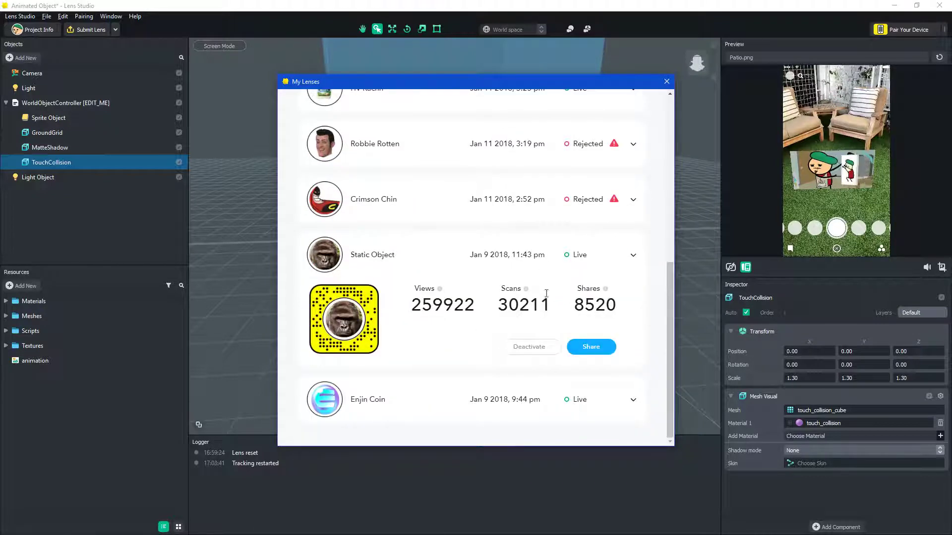
double_click(500, 312)
double_click(502, 308)
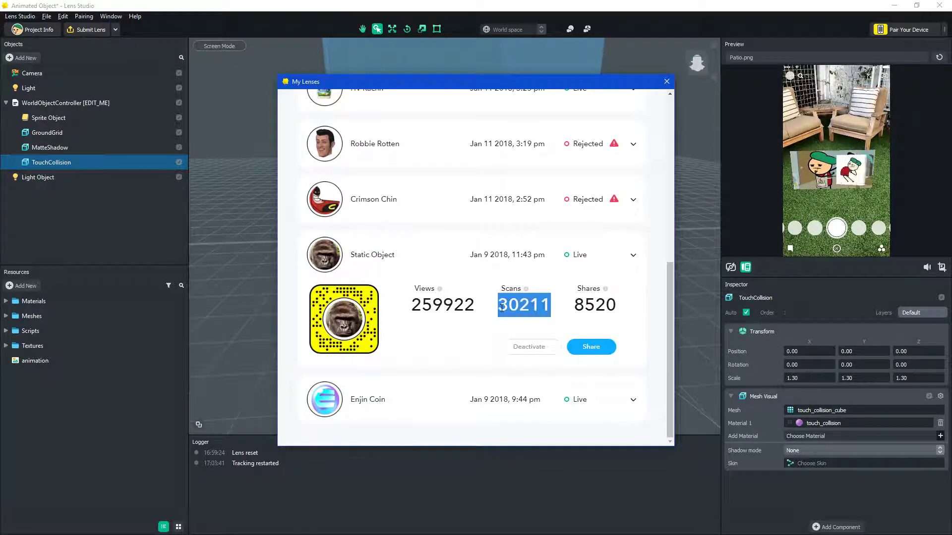
click(520, 310)
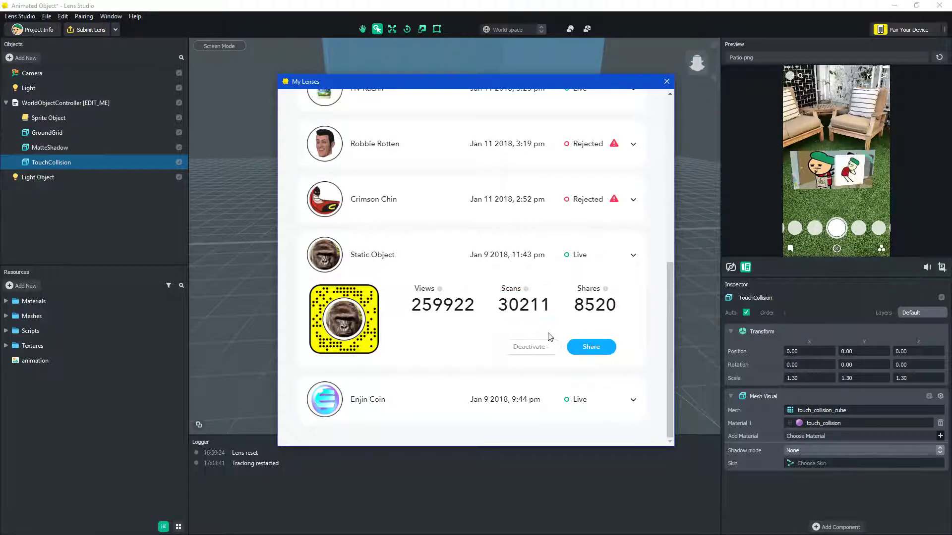
click(539, 396)
scroll(563, 423, down, 2)
scroll(570, 323, up, 2)
click(550, 350)
click(531, 272)
click(495, 300)
click(496, 292)
click(435, 239)
click(436, 240)
scroll(440, 323, up, 2)
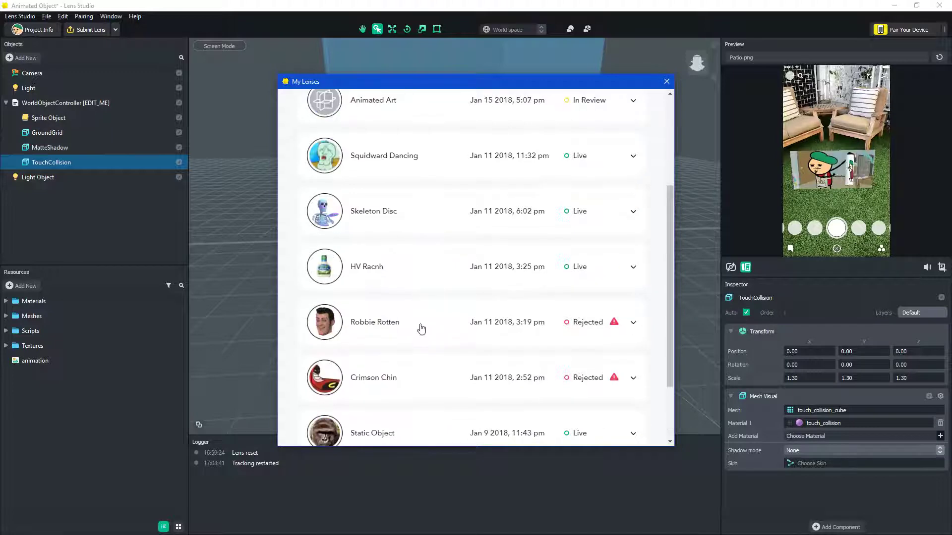
click(423, 271)
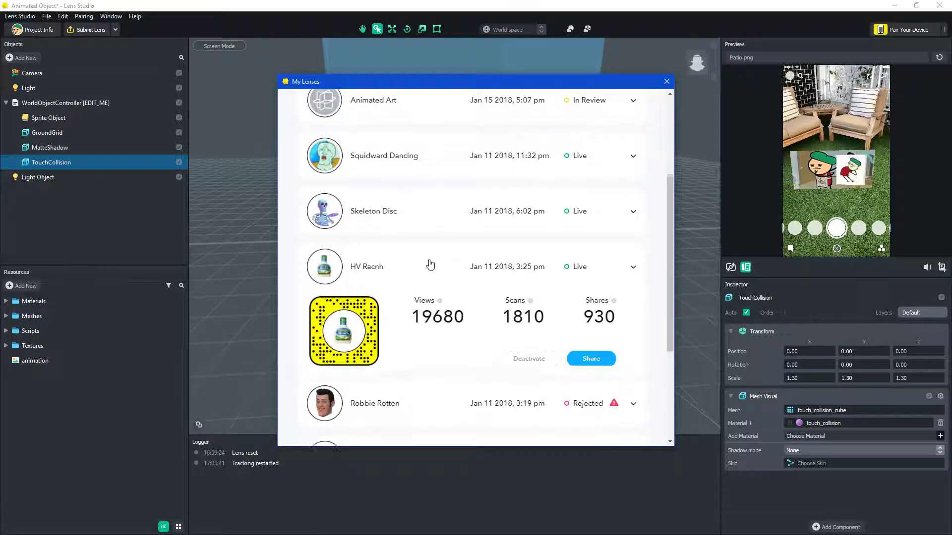
click(425, 211)
scroll(489, 299, up, 2)
click(503, 257)
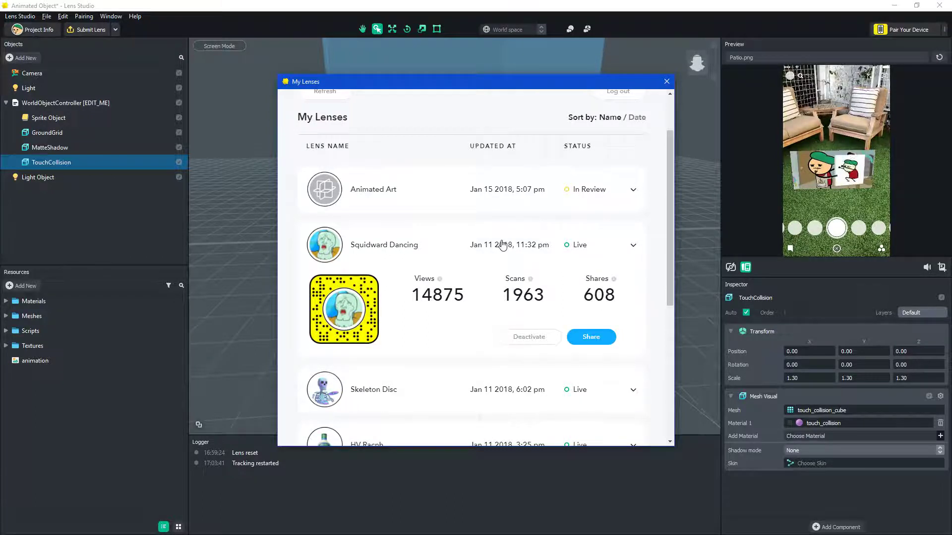
click(504, 244)
scroll(541, 261, up, 1)
click(601, 256)
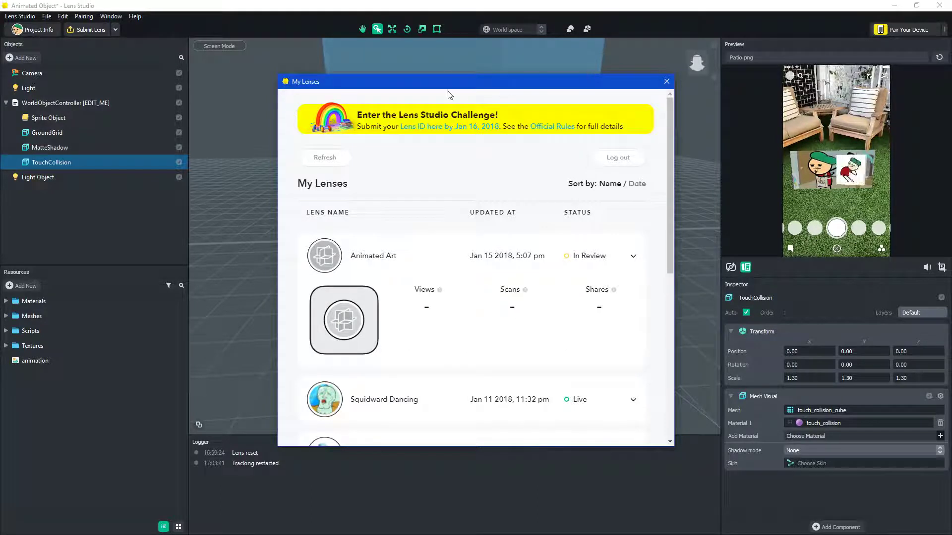
drag(446, 83, 359, 87)
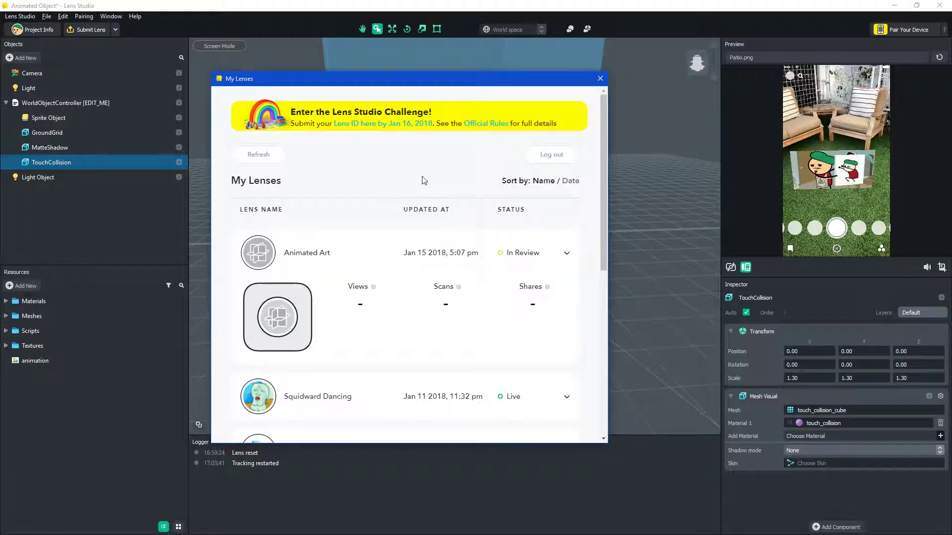
Close My Lenses, then orbit and zoom around the collision cube and GIF sprite.
click(600, 79)
alt+drag(510, 124, 477, 162)
scroll(532, 94, up, 3)
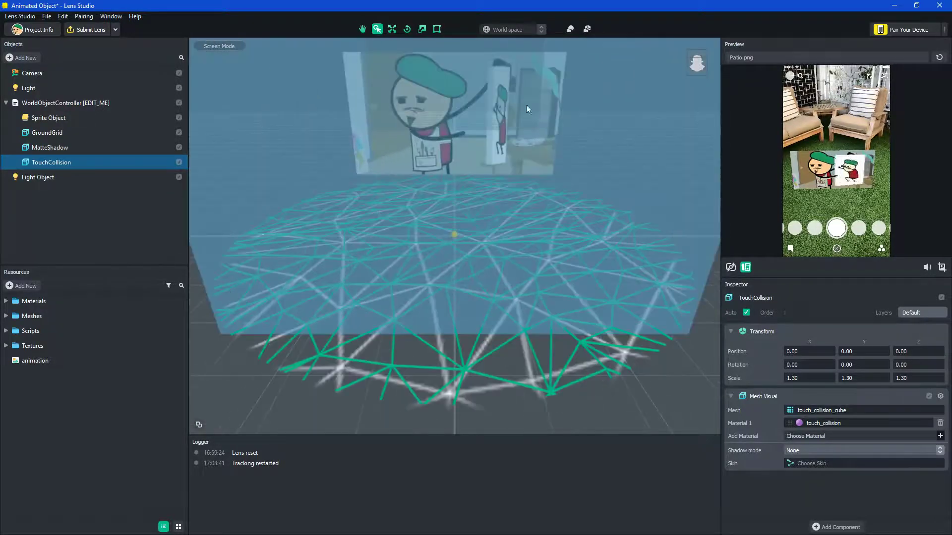
alt+drag(532, 95, 494, 92)
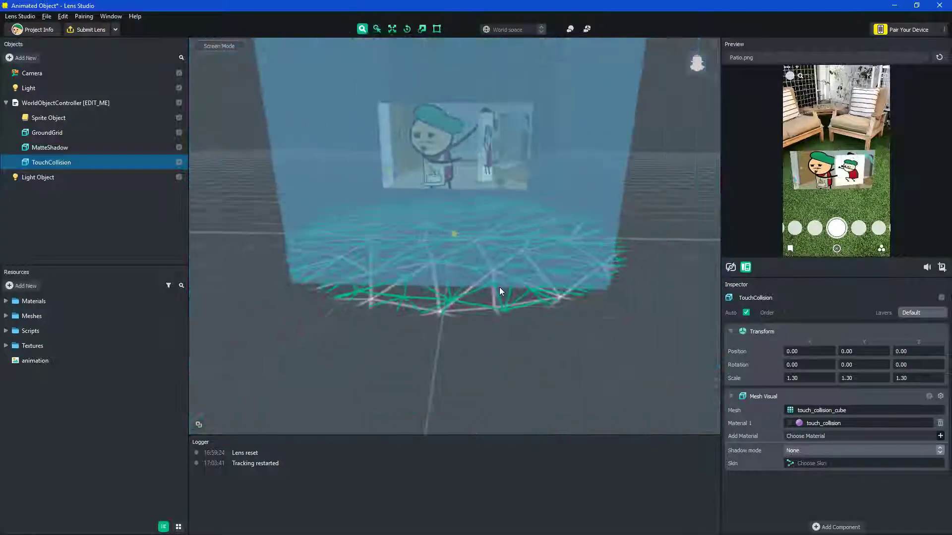